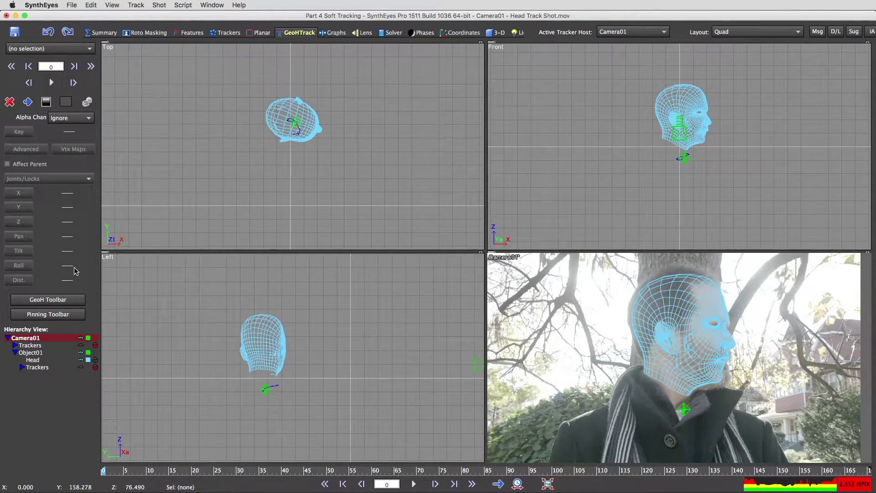
Add a moving object to the shot and name it "Object Unused Trackers".
left_click(159, 5)
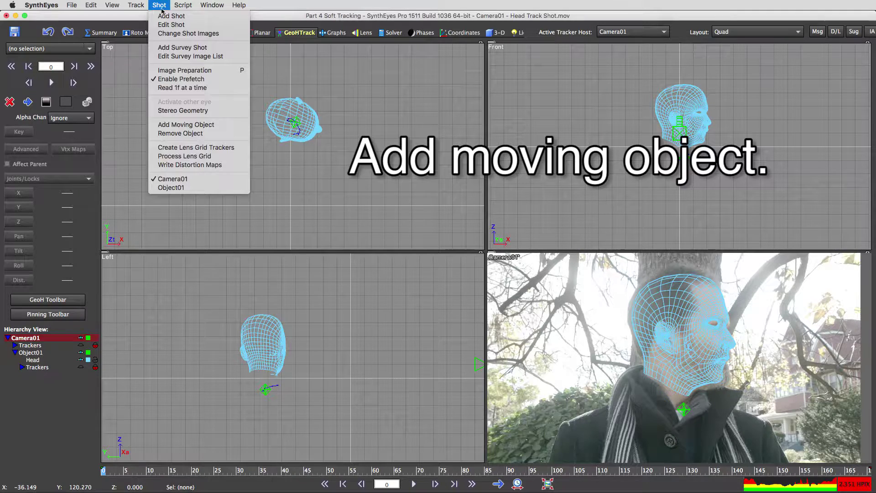
left_click(174, 125)
double_click(31, 374)
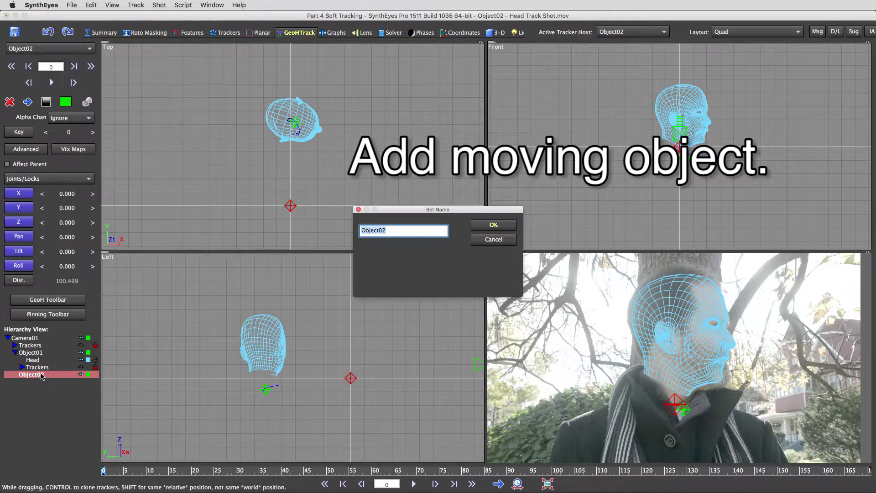
left_click(387, 230)
key("BackSpace")
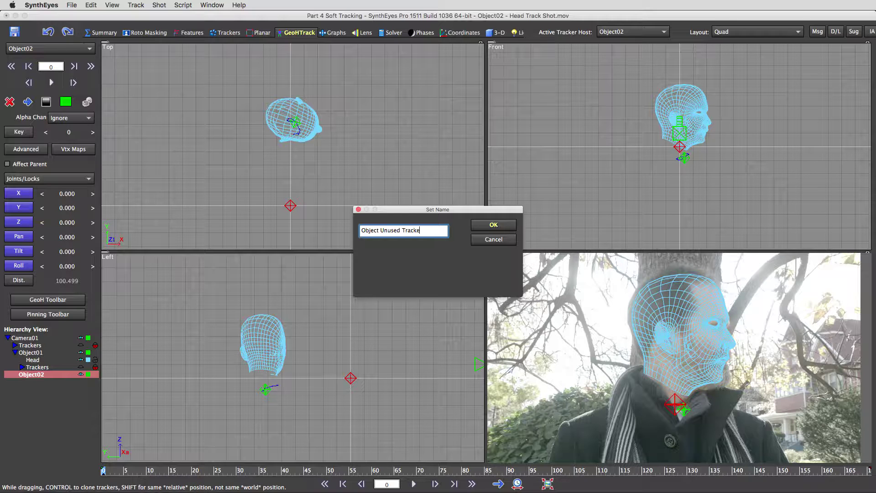
key("Return")
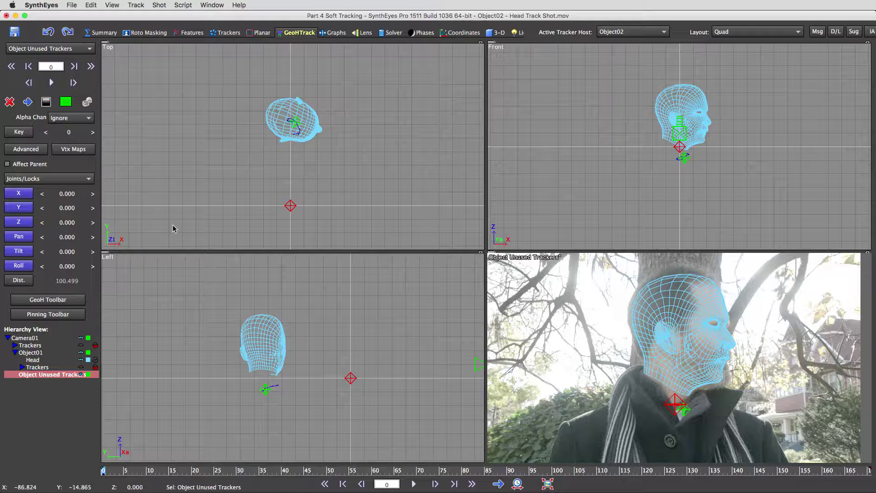
Hide the Head mesh and place a new tracker on the inner end of the visible eyebrow at frame 0, with Key Smooth 8.
left_click(81, 360)
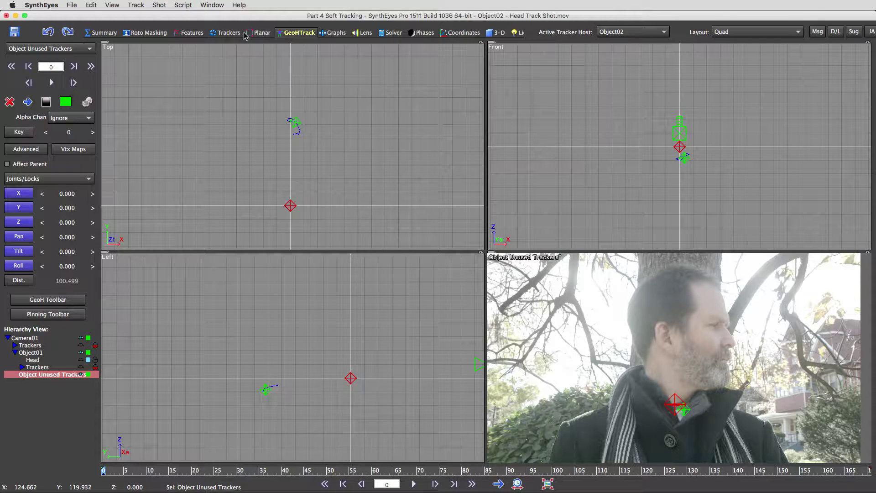
left_click(224, 34)
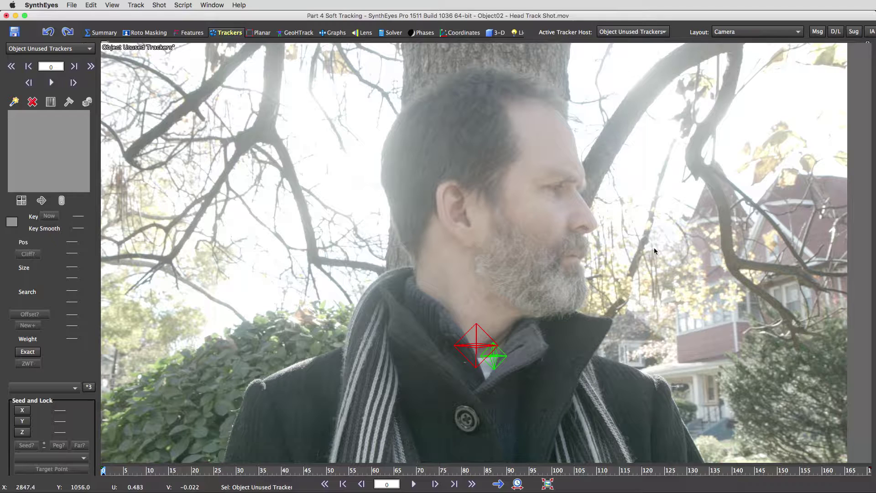
left_click_drag(571, 177, 566, 175)
scroll(582, 169, "up", 5)
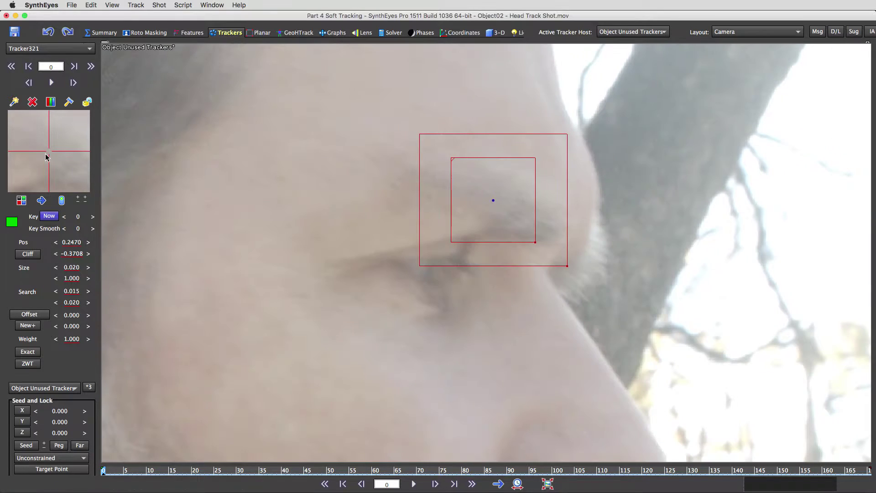
left_click_drag(45, 154, 72, 164)
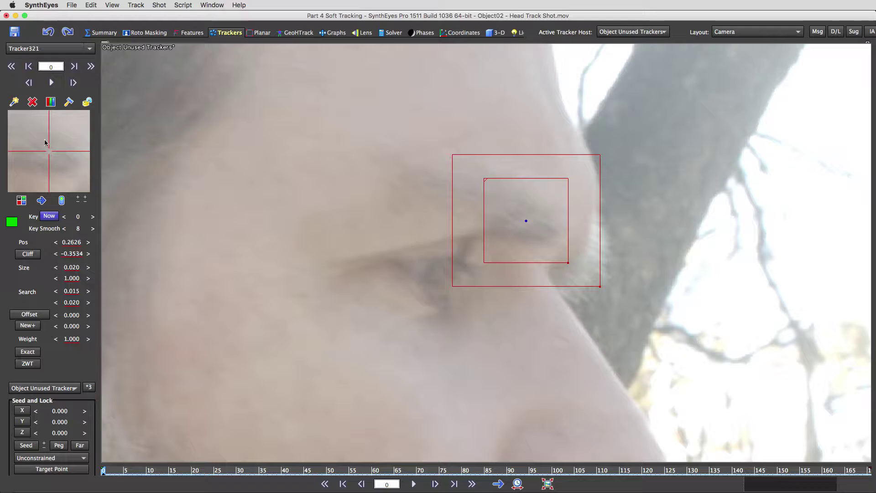
key("c")
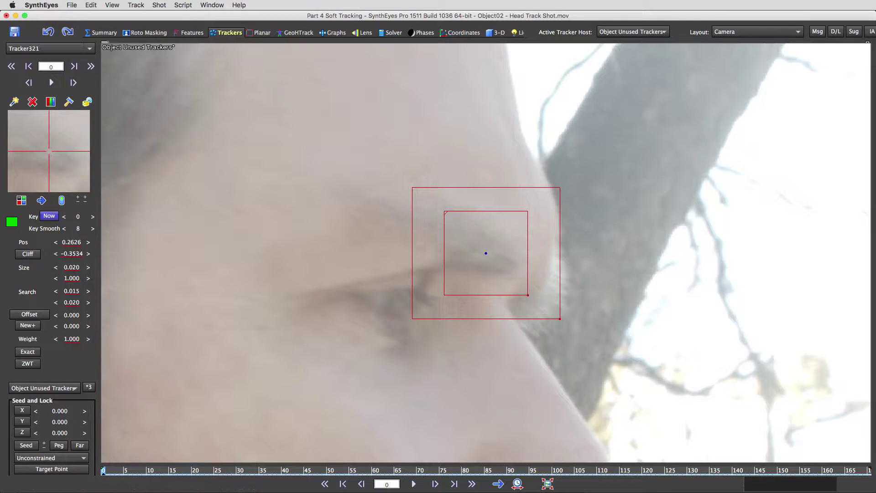
Track the eyebrow tracker frame by frame from frame 0 to frame 59, stepping back to check and correct its path.
key("d")
key("d")
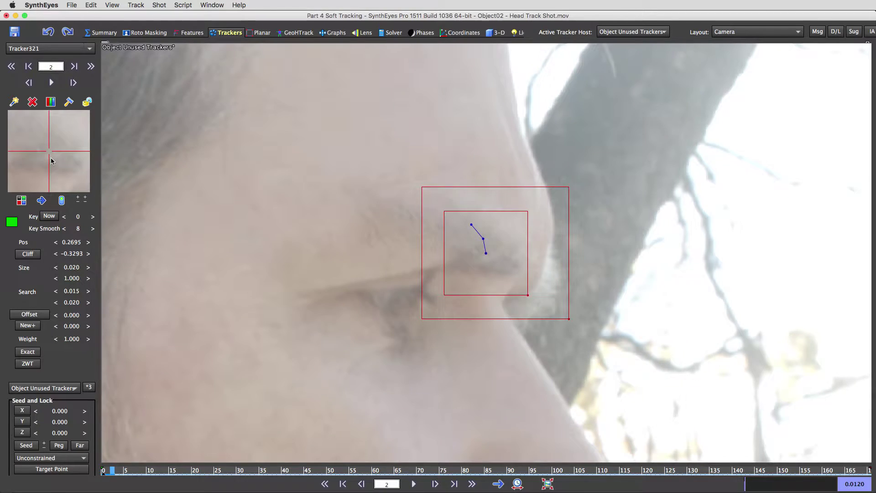
key("s")
key("s")
key("d")
key("d")
key("d")
key("d")
key("d")
key("d")
key("d")
key("d")
key("d")
key("d")
key("d")
key("d")
key("d")
key("d")
key("d")
key("d")
key("d")
key("d")
key("d")
key("d")
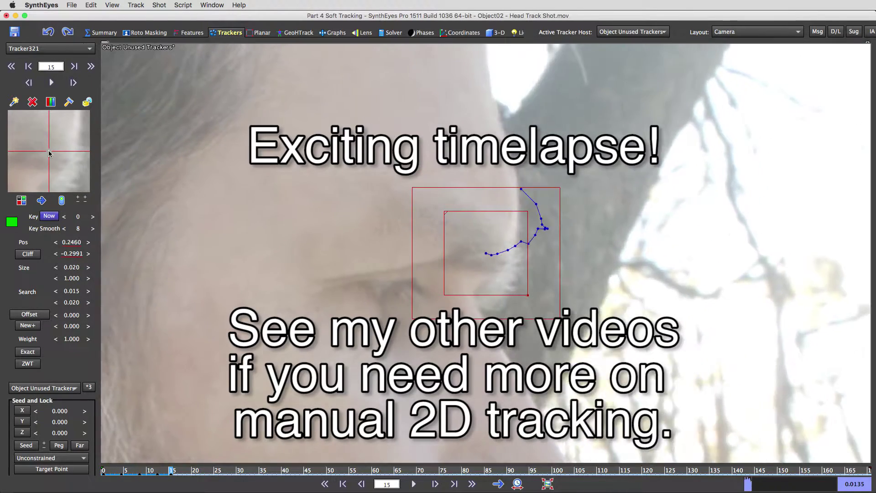
key("s")
key("s")
key("s")
key("s")
key("s")
key("s")
key("s")
key("s")
key("s")
key("s")
key("s")
key("s")
key("s")
key("s")
key("s")
key("s")
key("s")
key("s")
key("s")
key("s")
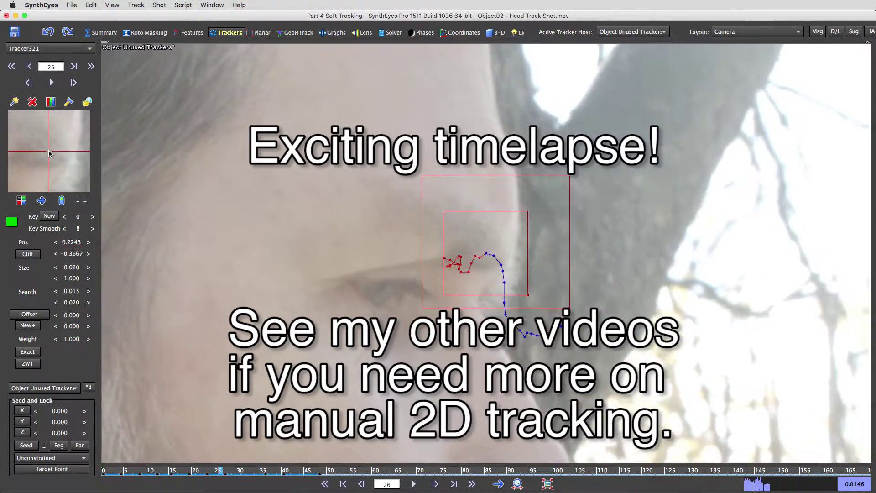
key("d")
key("d")
key("d")
key("d")
key("d")
key("d")
key("d")
key("d")
key("d")
key("d")
key("d")
key("d")
key("d")
key("d")
key("d")
key("d")
key("d")
key("d")
key("d")
key("d")
key("d")
key("d")
key("d")
key("d")
key("d")
key("d")
key("d")
key("d")
key("d")
key("d")
key("d")
key("d")
key("d")
key("d")
key("d")
key("d")
key("d")
key("d")
key("d")
key("d")
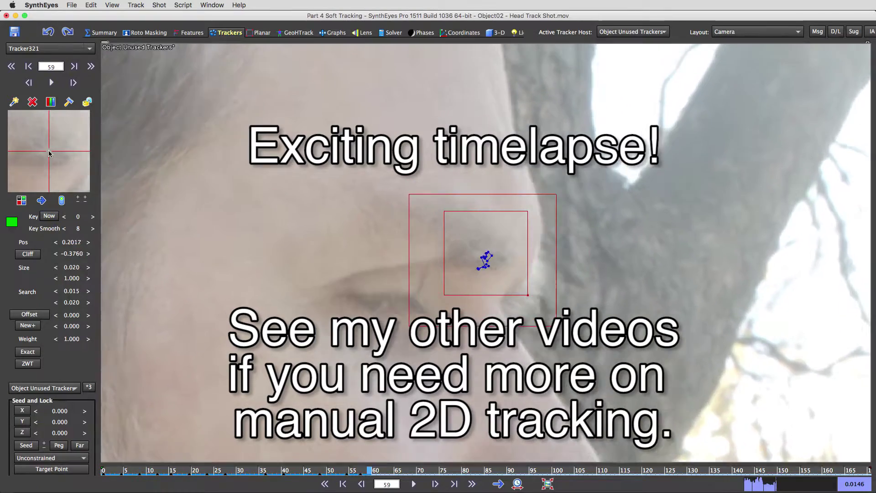
Recentre the eyebrow tracker at frame 59 and continue its manual track to frame 88, stepping through frames to check the path.
left_click_drag(48, 153, 35, 150)
key("d")
key("d")
key("d")
key("d")
key("d")
key("d")
key("d")
key("s")
key("s")
key("s")
key("s")
key("s")
key("s")
key("s")
key("s")
key("s")
key("s")
key("s")
key("s")
key("s")
key("s")
key("s")
key("s")
key("s")
key("s")
key("s")
key("s")
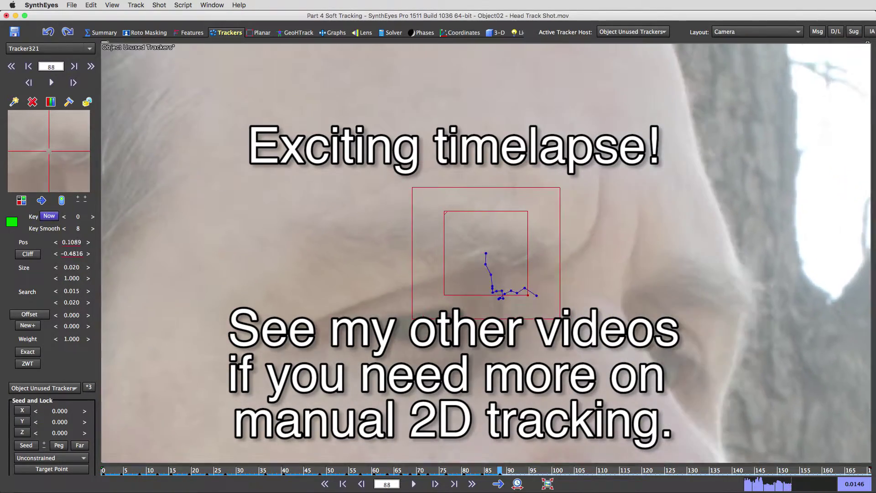
Continue tracking the inner end of the eyebrow frame by frame from frame 88 to frame 142.
key("d")
key("d")
key("d")
key("d")
key("d")
key("d")
key("d")
key("d")
key("d")
key("d")
key("d")
key("d")
key("d")
key("d")
key("d")
key("d")
key("d")
key("d")
key("d")
key("d")
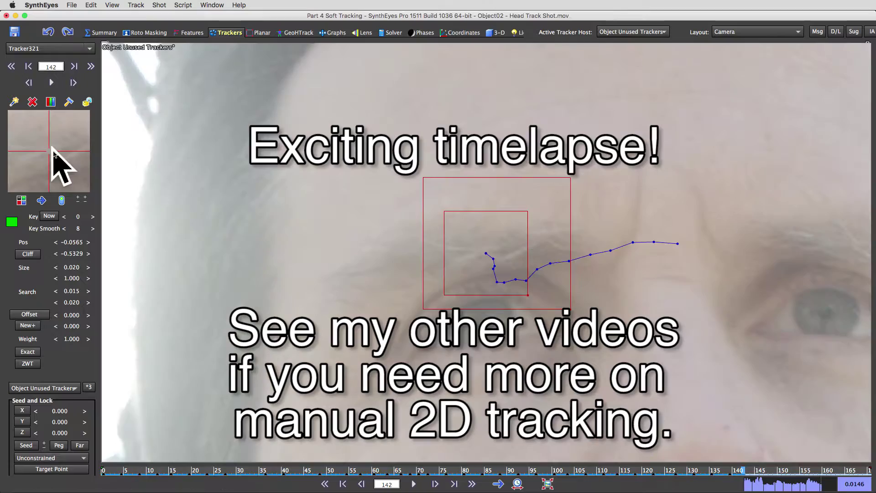
Step back a little to check the eyebrow track, and carry it on from frame 142 to frame 153.
key("s")
key("s")
key("d")
key("d")
key("d")
key("d")
key("d")
key("d")
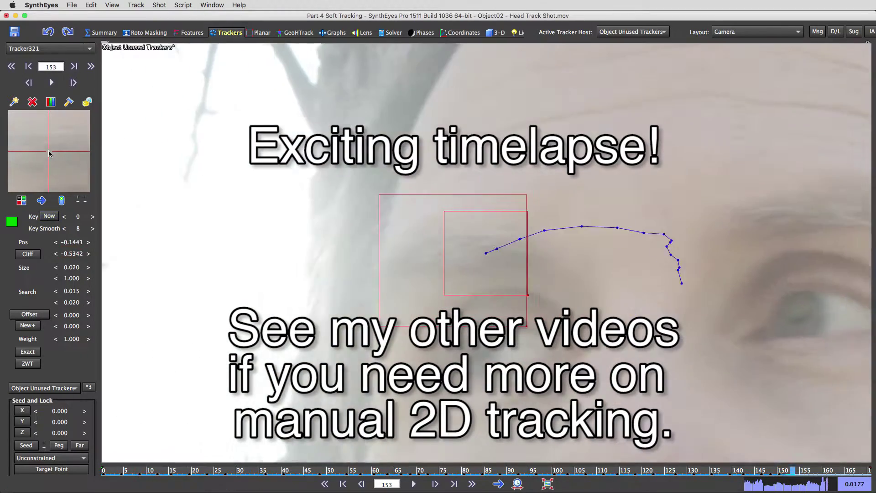
Finish the eyebrow track through to frame 170, stepping back to frame 154 to check the last section.
key("s")
key("s")
key("d")
key("d")
key("d")
key("d")
key("d")
key("d")
key("d")
key("d")
key("d")
key("d")
key("d")
key("d")
key("d")
key("s")
key("s")
key("s")
key("s")
key("s")
key("s")
key("s")
key("s")
key("s")
key("s")
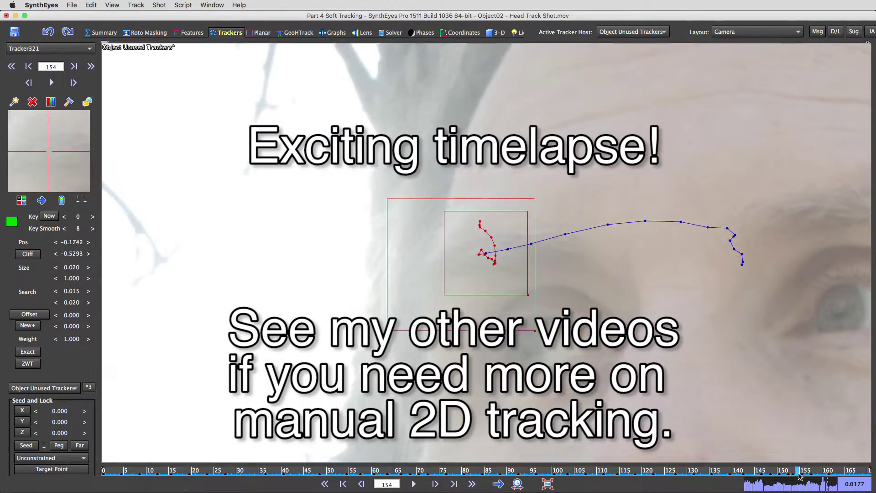
Play and scrub through the whole shot to examine how the finished tracker follows the eyebrow.
key("space")
scroll(356, 316, "down", 2)
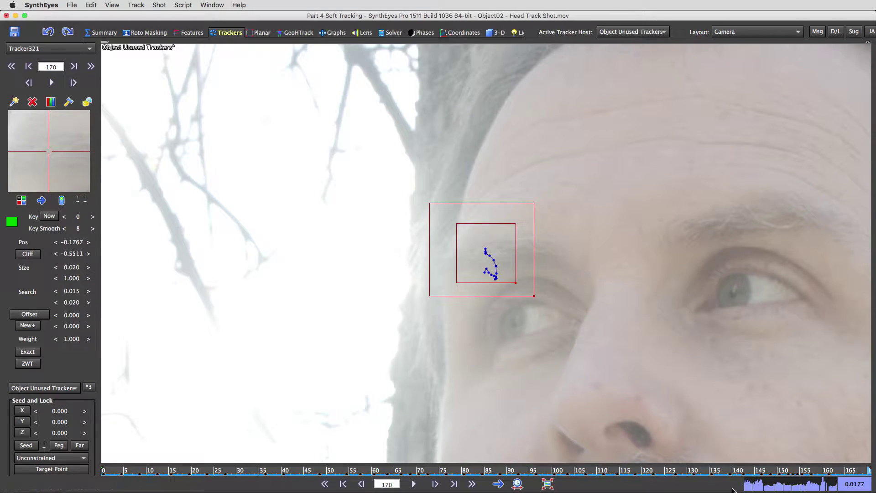
left_click_drag(859, 474, 103, 482)
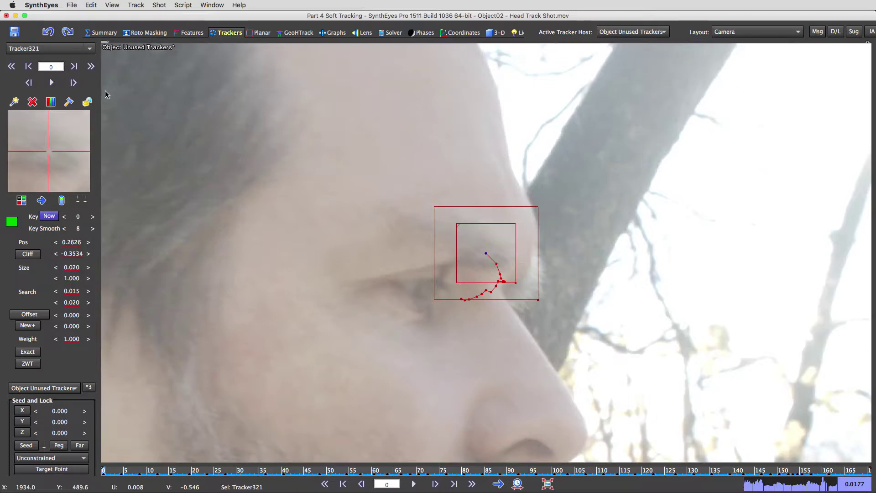
scroll(538, 246, "down", 5)
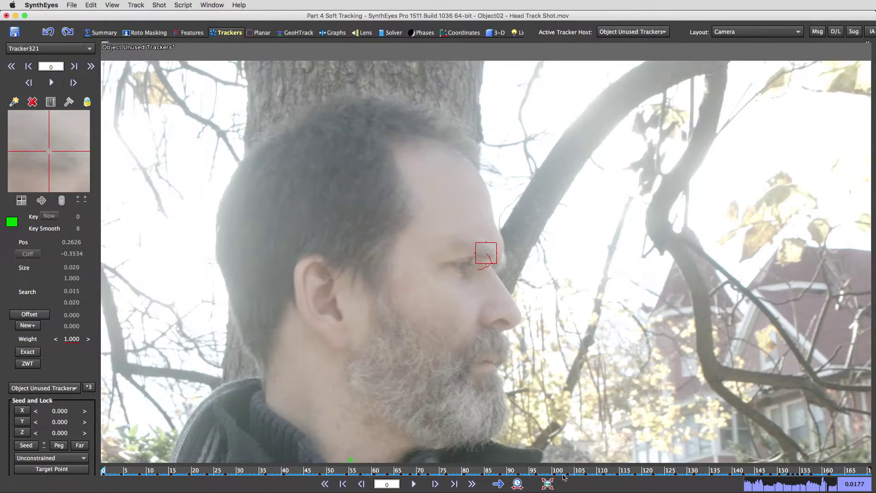
left_click_drag(860, 471, 103, 473)
Switch to the GeoHTrack room, show the Head mesh again and move to frame 135.
left_click(300, 35)
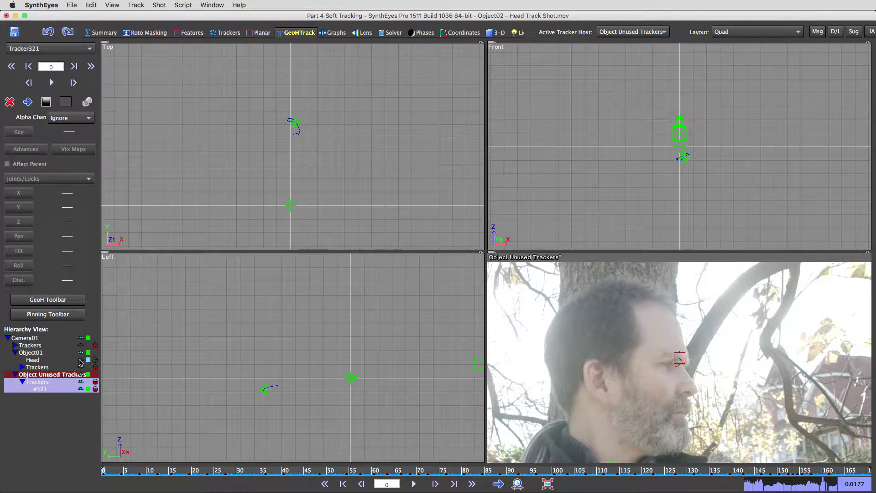
left_click(81, 361)
left_click(579, 471)
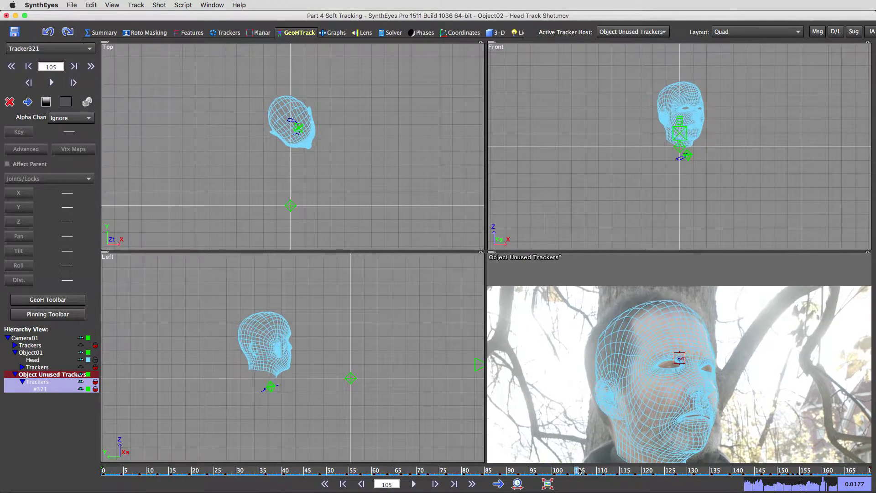
left_click_drag(578, 471, 714, 479)
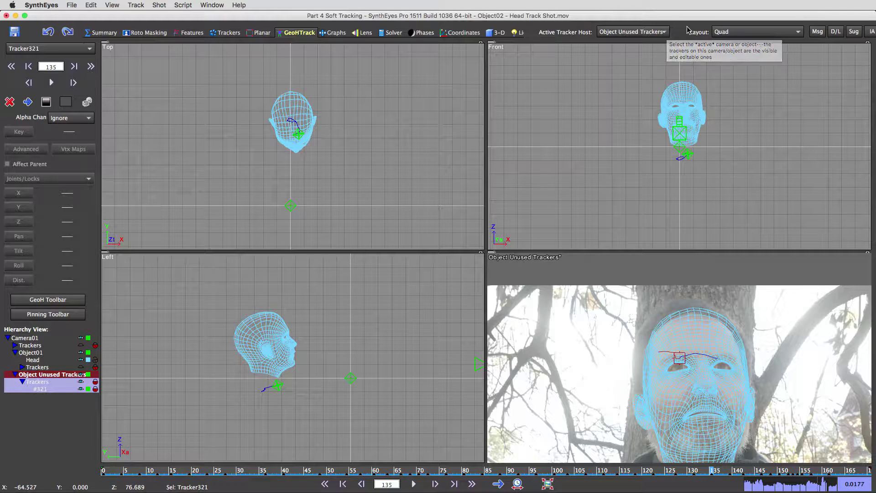
Switch to the Smudge viewport layout, clear the tracker selection and frame the face closely in the camera-locked perspective view.
left_click(715, 32)
left_click(725, 304)
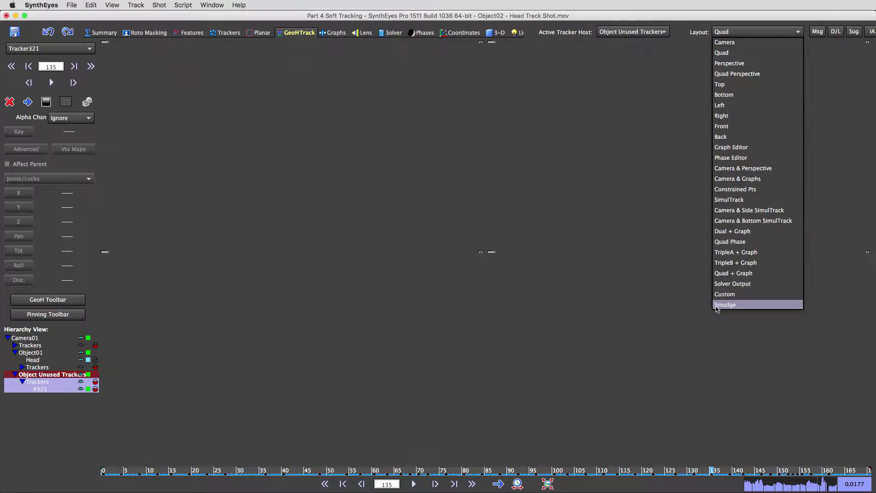
left_click(764, 55)
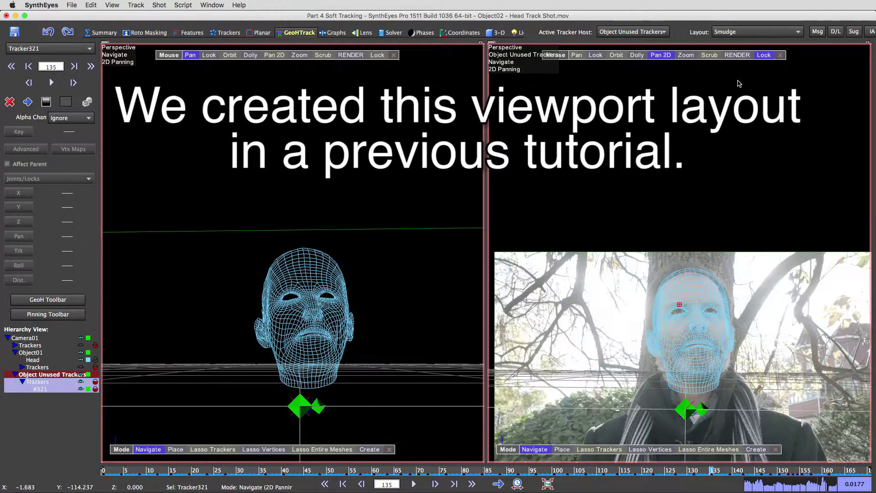
left_click(626, 320)
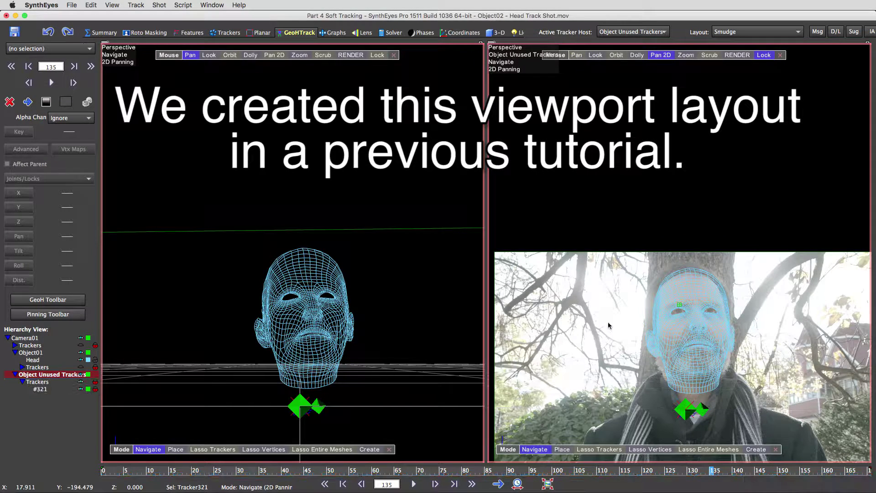
scroll(595, 315, "up", 5)
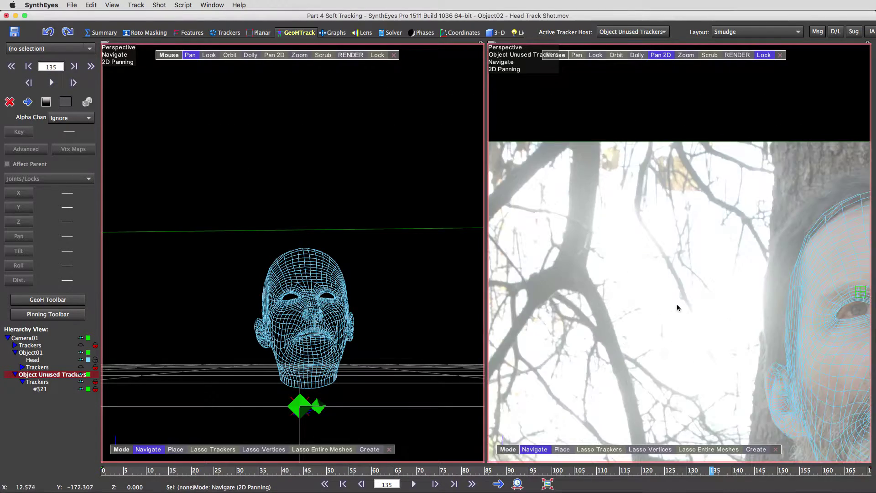
scroll(677, 308, "down", 5)
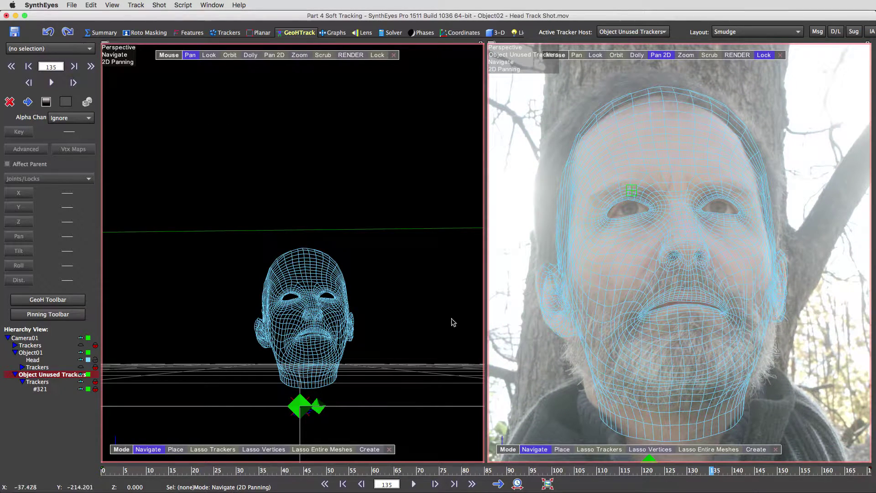
Select the Head mesh and orbit the free perspective view around it to a close three-quarter angle.
left_click_drag(274, 55, 263, 76)
left_click(317, 295)
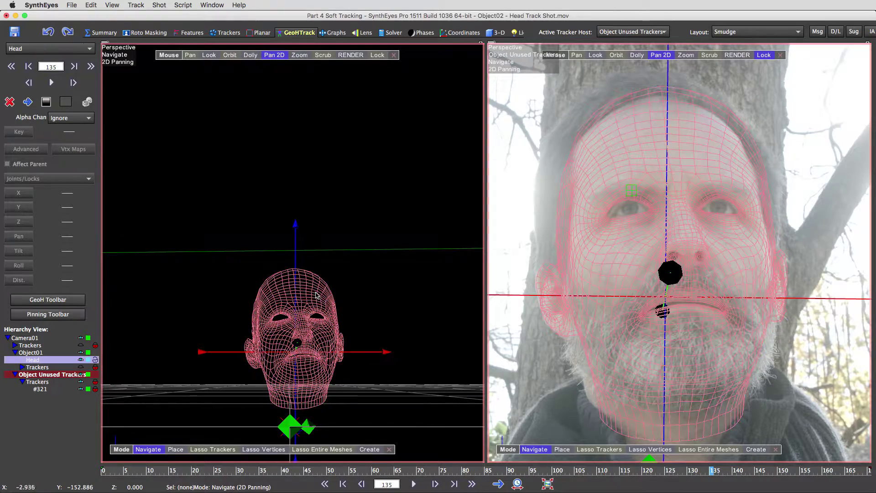
left_click(228, 55)
left_click_drag(227, 57, 274, 105)
left_click_drag(256, 57, 319, 70)
left_click_drag(229, 55, 315, 183)
left_click_drag(211, 144, 220, 150)
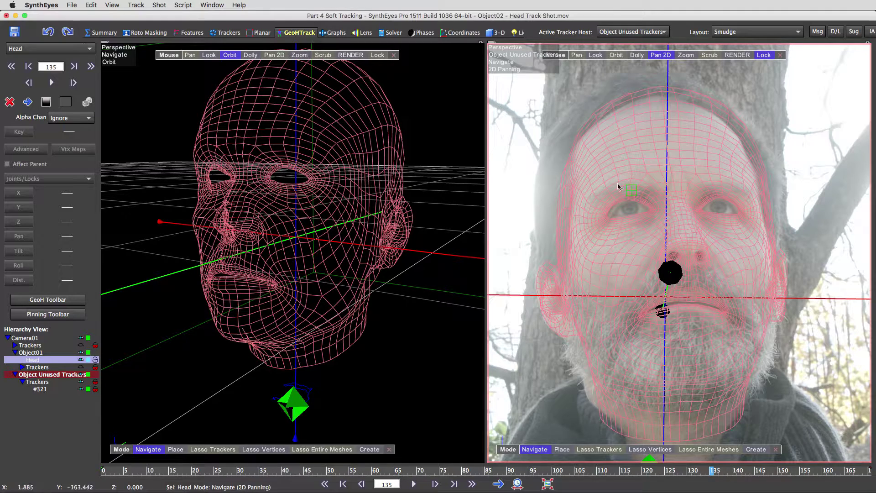
Drop the eyebrow tracker onto the Head mesh and check its position on the mesh in both perspective views.
left_click(632, 188)
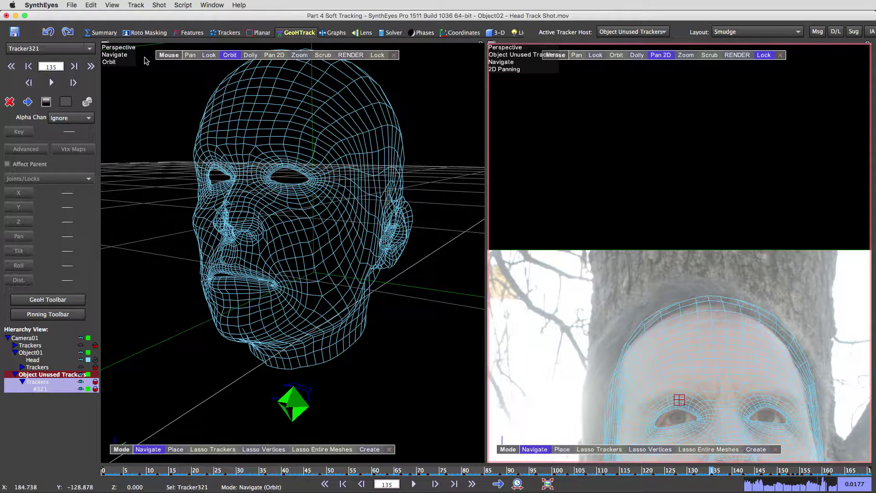
left_click(132, 5)
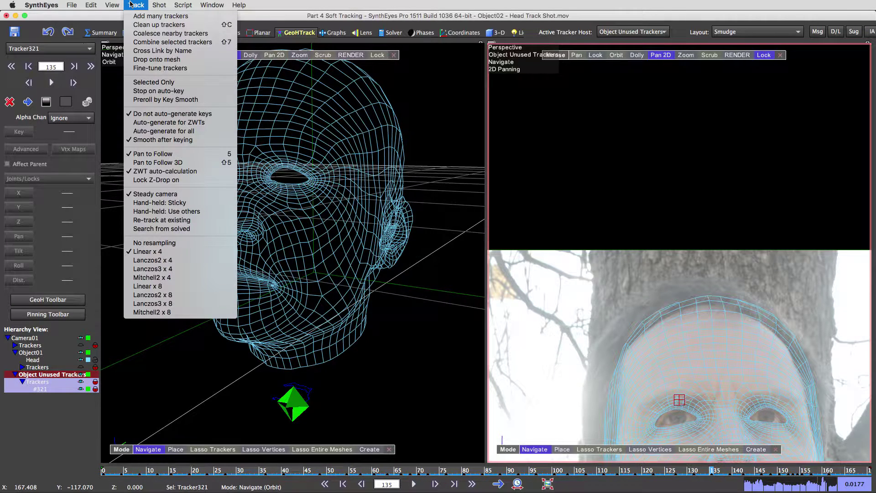
left_click(168, 60)
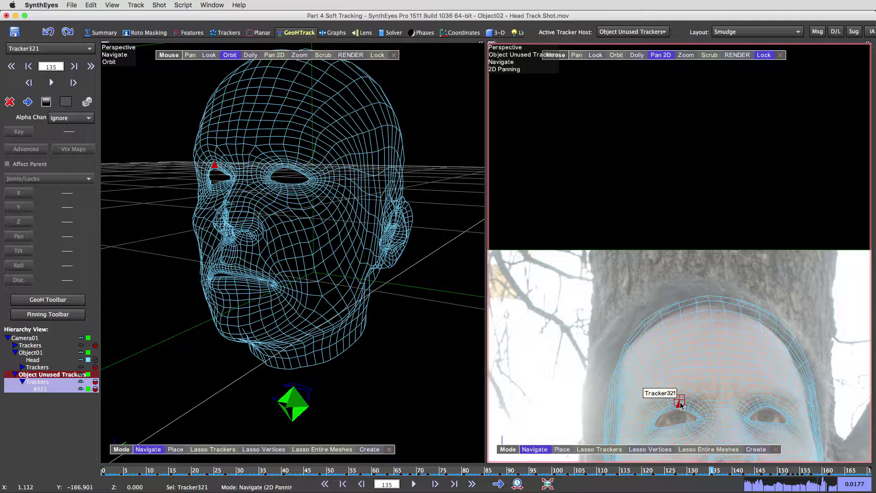
left_click(660, 58)
left_click_drag(799, 250, 779, 59)
left_click(770, 57)
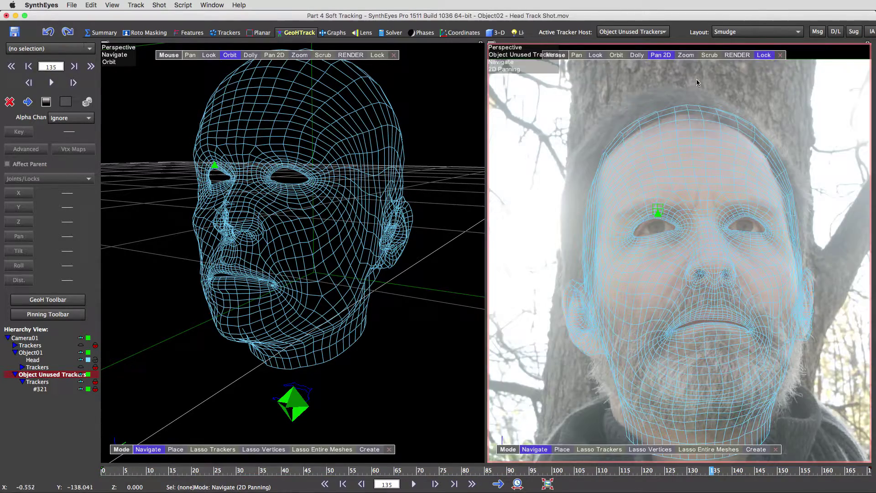
left_click_drag(653, 228, 663, 274)
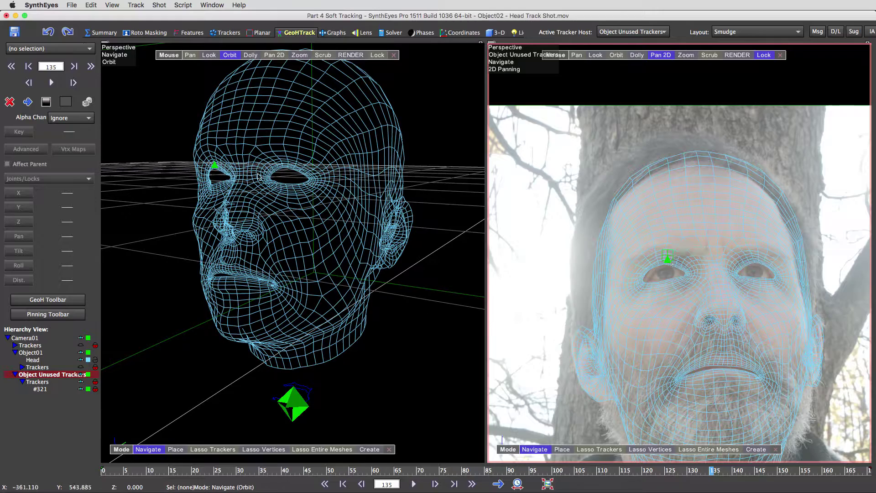
left_click_drag(232, 57, 274, 58)
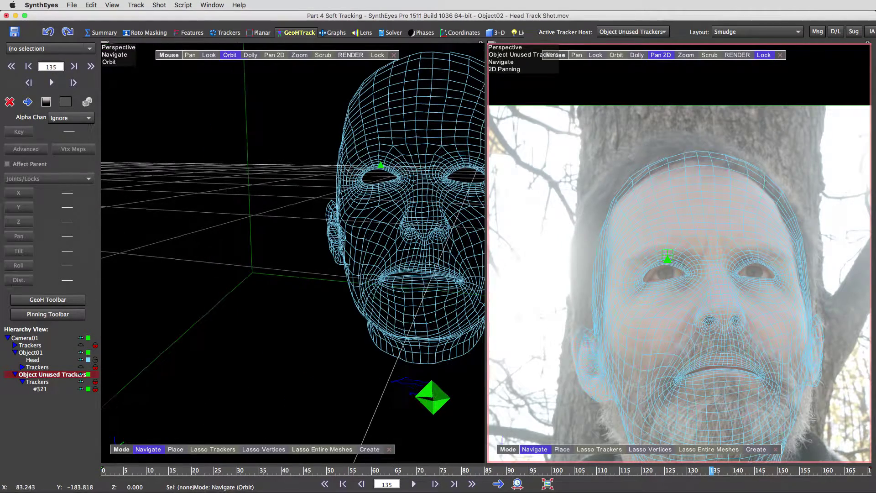
Select the Head mesh, display the GeoH toolbar and use GeoH Create to add an object on the mesh at the eyebrow tracker.
left_click(420, 131)
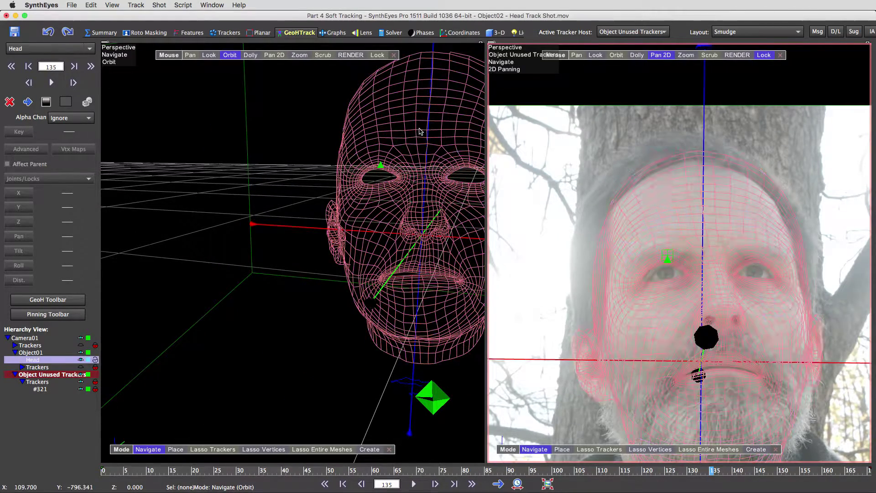
left_click_drag(296, 105, 326, 113)
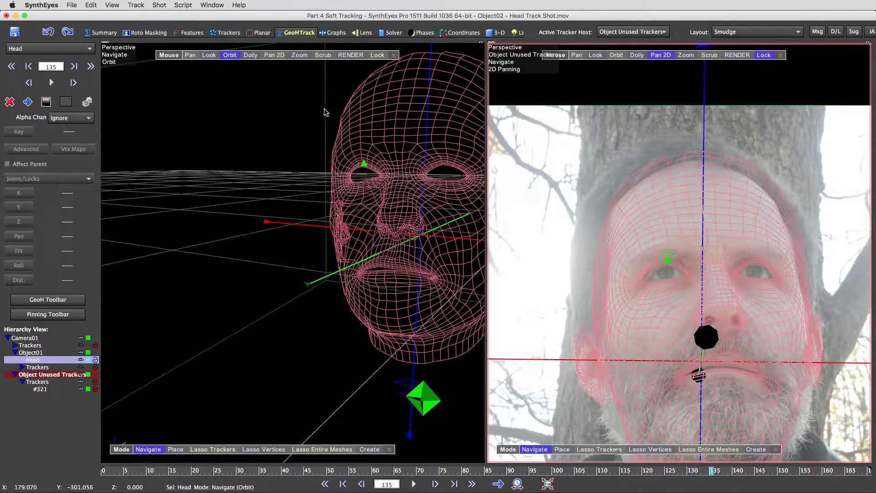
left_click_drag(189, 57, 64, 59)
left_click_drag(227, 58, 410, 166)
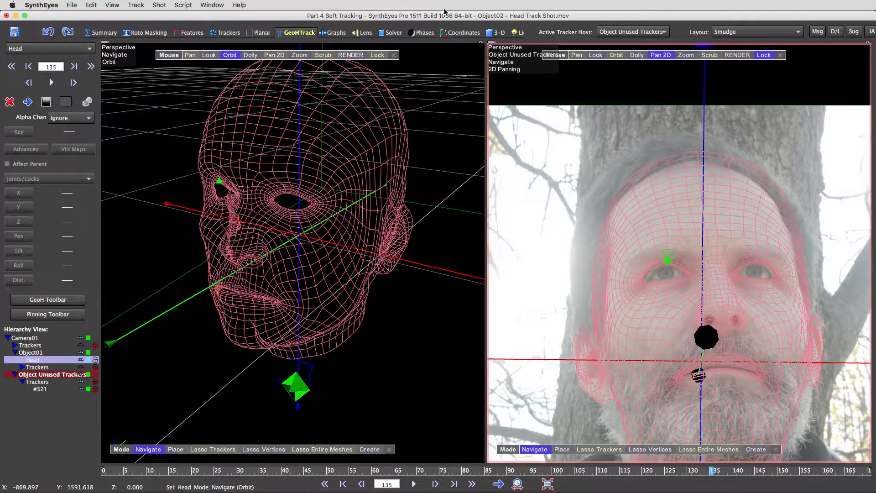
left_click(54, 301)
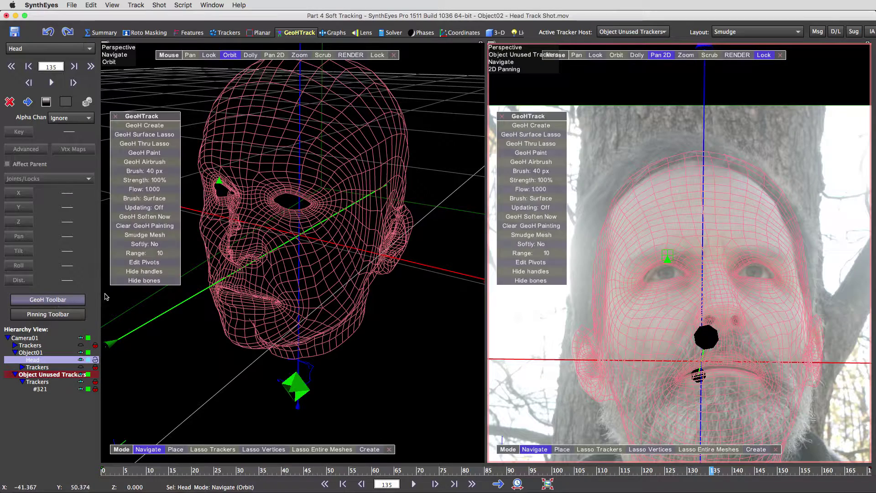
left_click(536, 129)
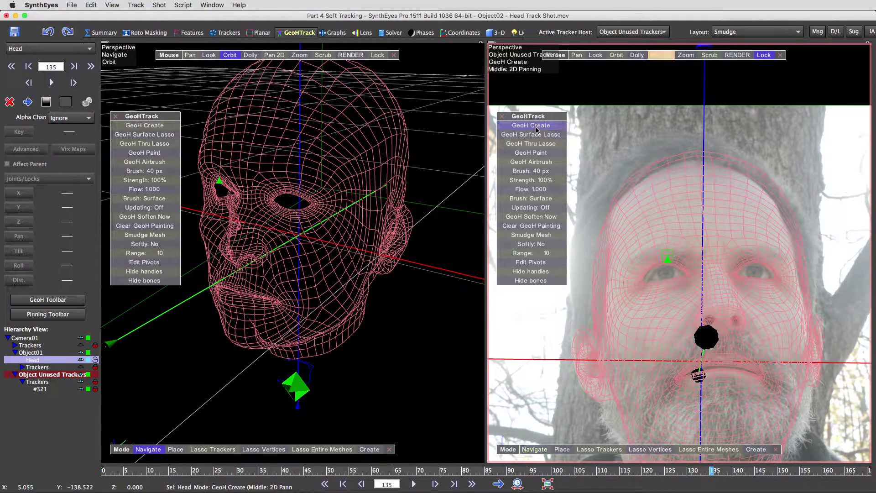
left_click(668, 250)
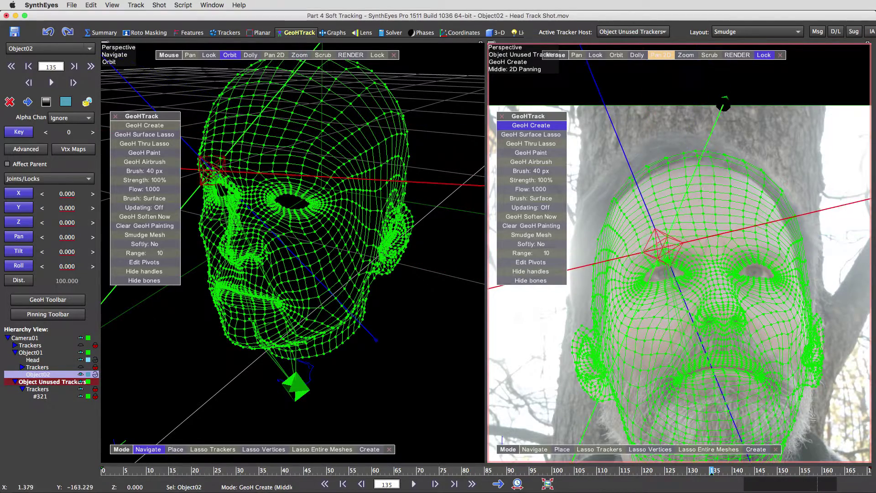
Slide the new GeoH object across the mesh surface to seat it on the brow above the tracked eye.
left_click_drag(724, 106, 747, 215)
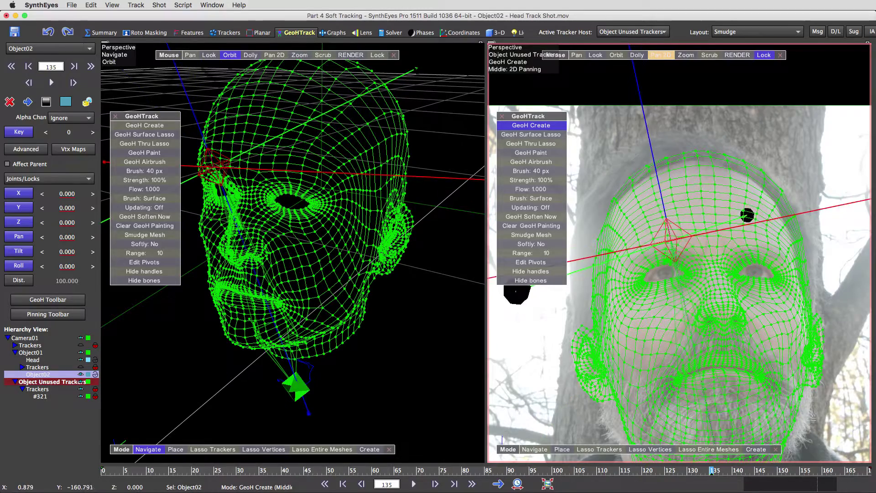
left_click_drag(670, 240, 657, 252)
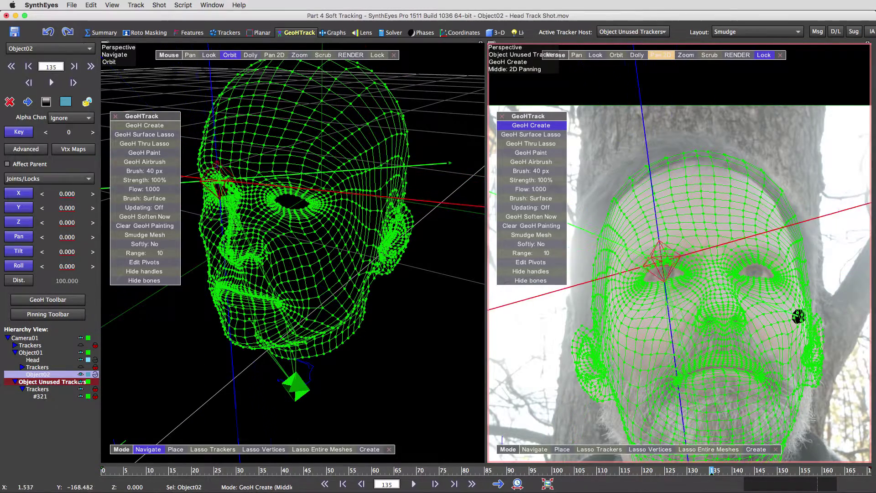
left_click_drag(661, 261, 663, 253)
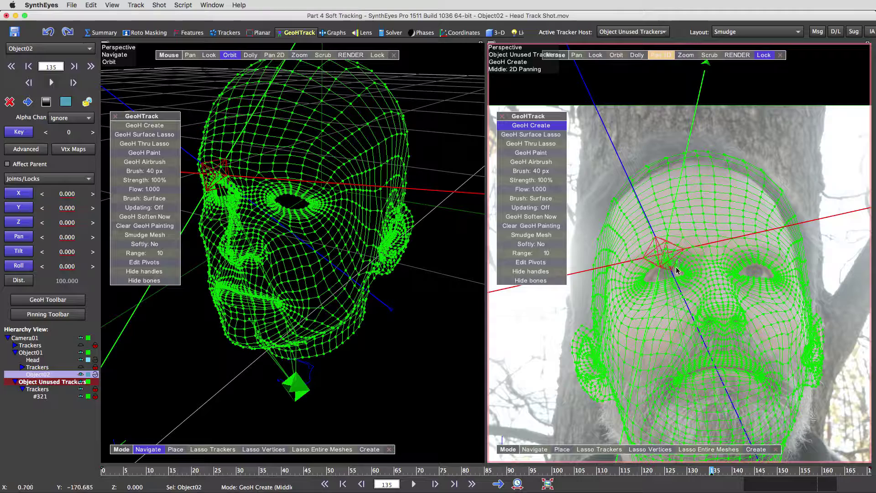
Turn on Edit Pivots and rotate the brow object's pivot about its red axis to bring the blue axis closer to upright.
left_click(543, 263)
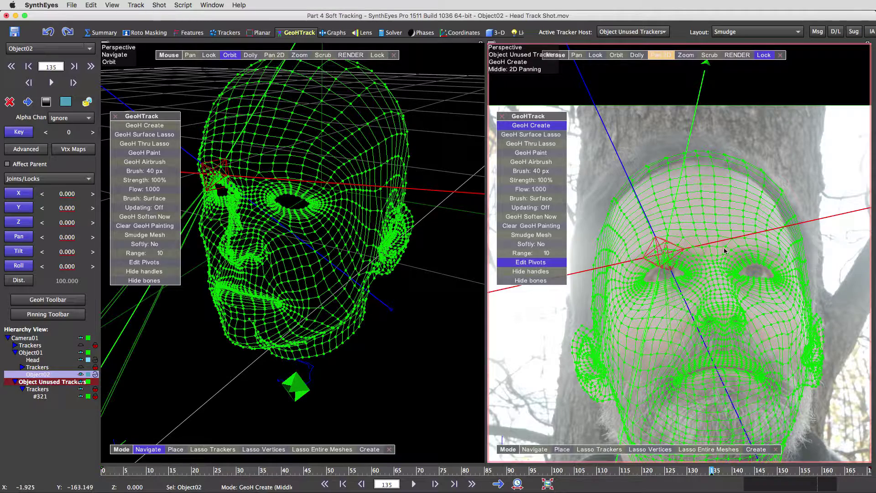
scroll(764, 255, "down", 3)
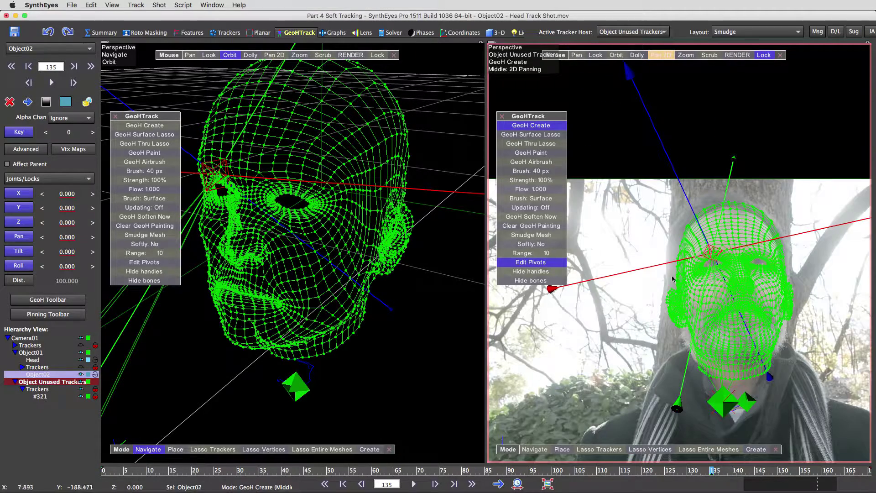
left_click_drag(552, 291, 511, 324)
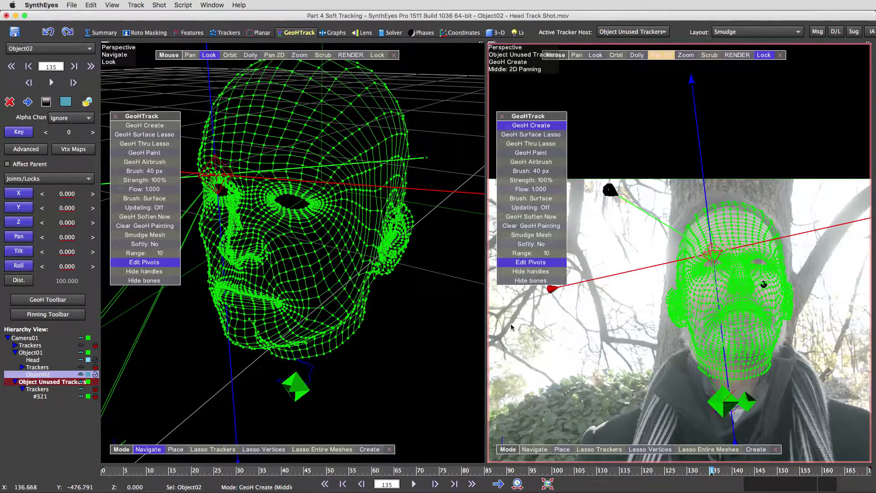
Fine-tune the brow object's pivot rotation with its axis handles and check the alignment on the head across the shot up to frame 142.
mouse_move(611, 202)
left_mouse_down()
mouse_move(610, 194)
mouse_move(610, 202)
left_mouse_up()
mouse_move(111, 471)
left_mouse_down()
mouse_move(724, 491)
mouse_move(696, 489)
mouse_move(705, 487)
left_mouse_up()
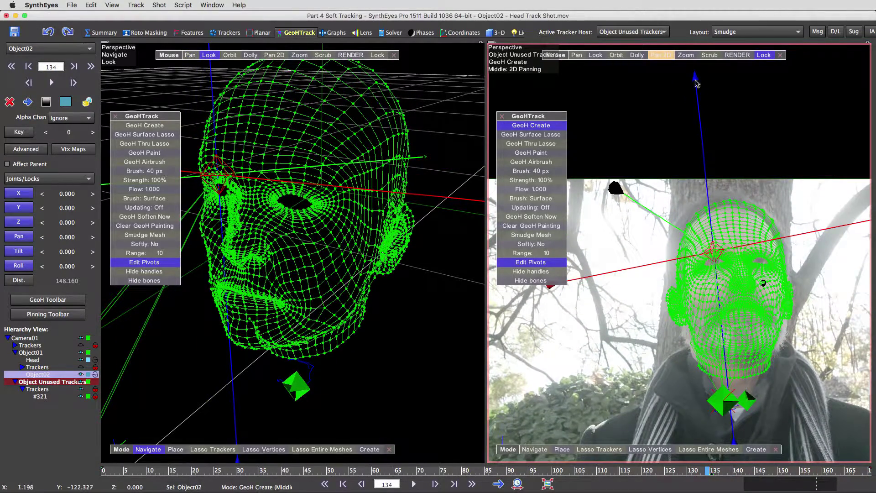
left_click_drag(695, 79, 706, 83, "ctrl")
mouse_move(706, 473)
left_mouse_down()
mouse_move(197, 488)
mouse_move(742, 472)
left_mouse_up()
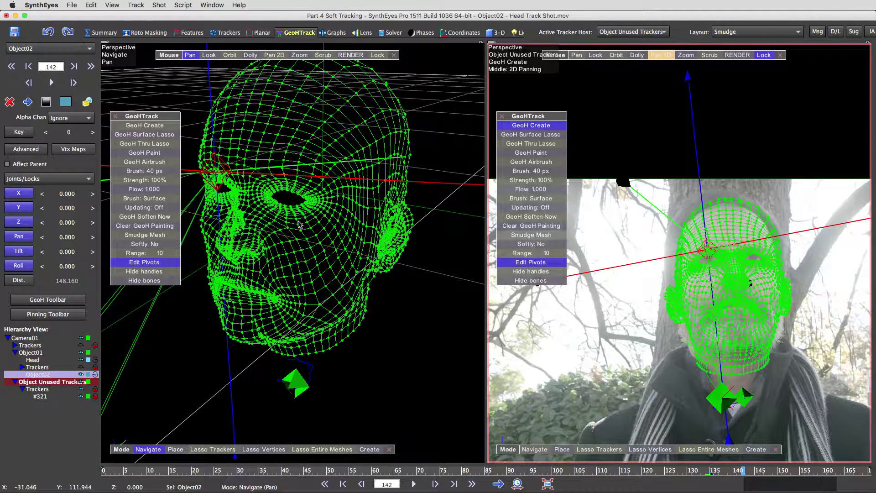
left_click(22, 195)
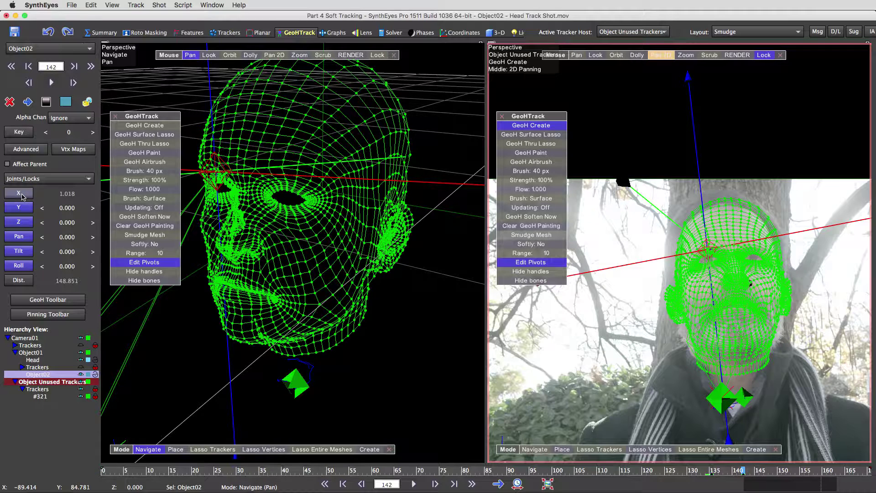
left_click(21, 195)
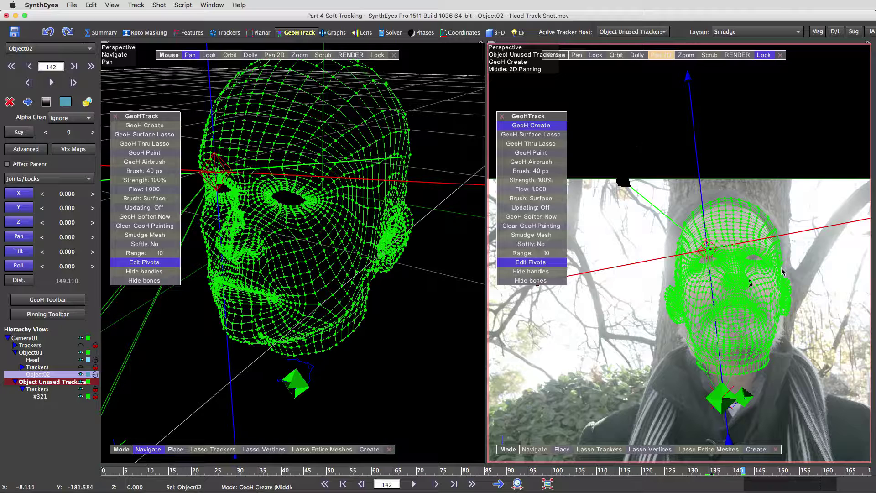
left_click(26, 196)
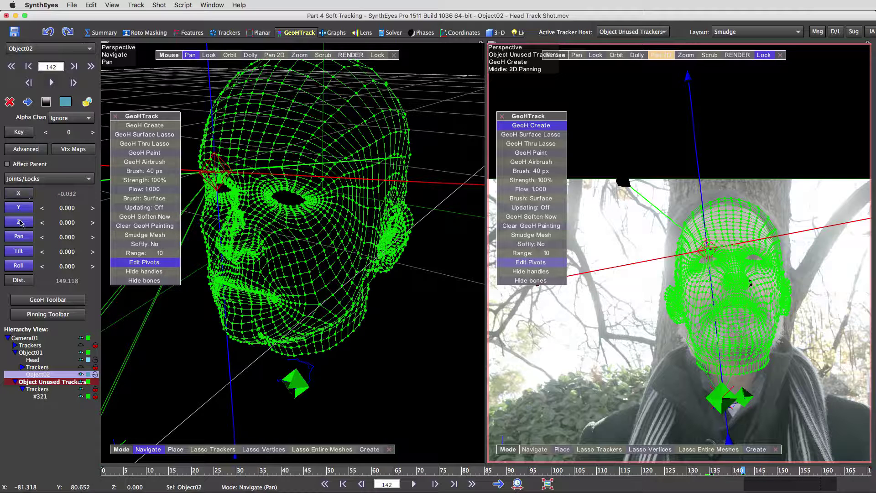
left_click(22, 222)
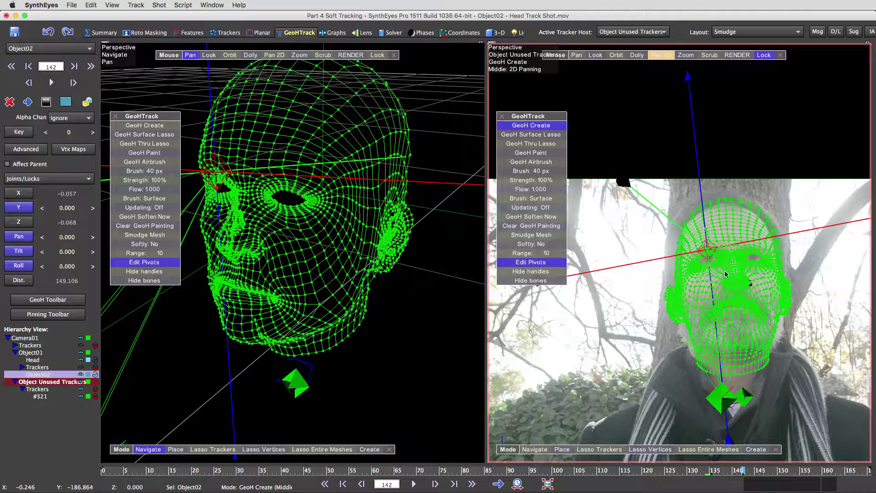
left_click(19, 193)
left_click(18, 222)
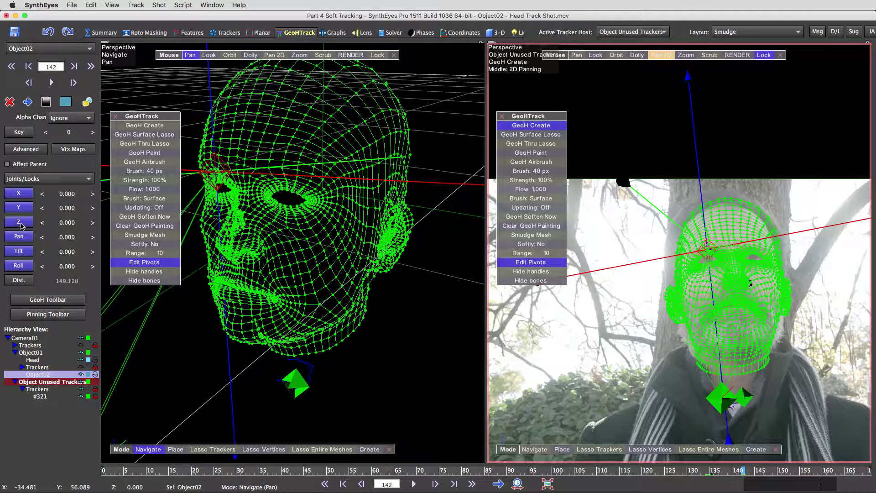
Unlock the X and Z position joints of the brow object at frame 135.
left_click(20, 194)
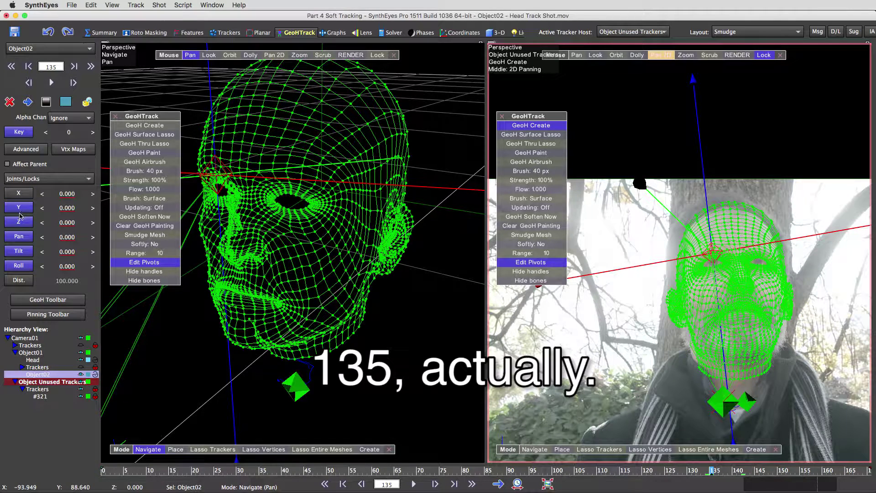
left_click(19, 223)
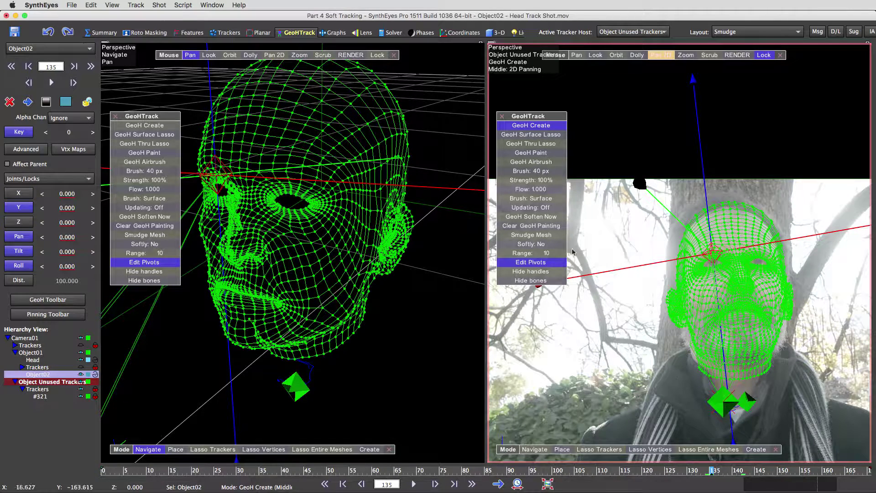
left_click(541, 265)
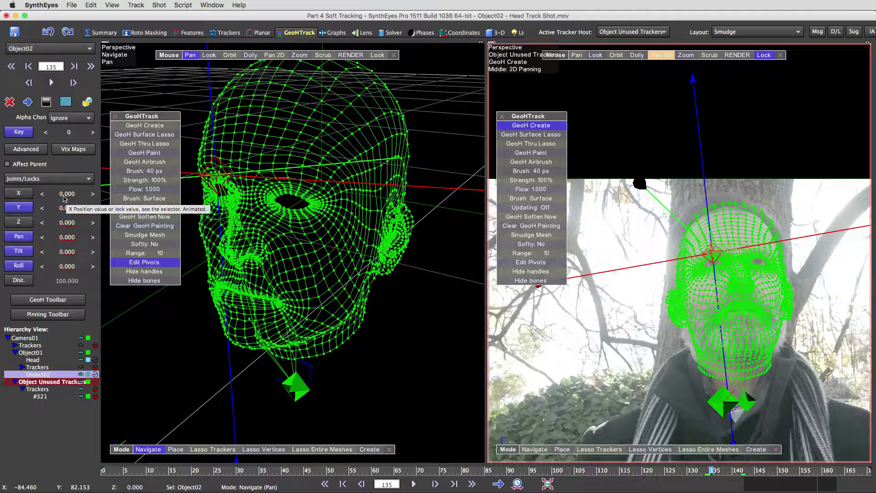
left_click(19, 222)
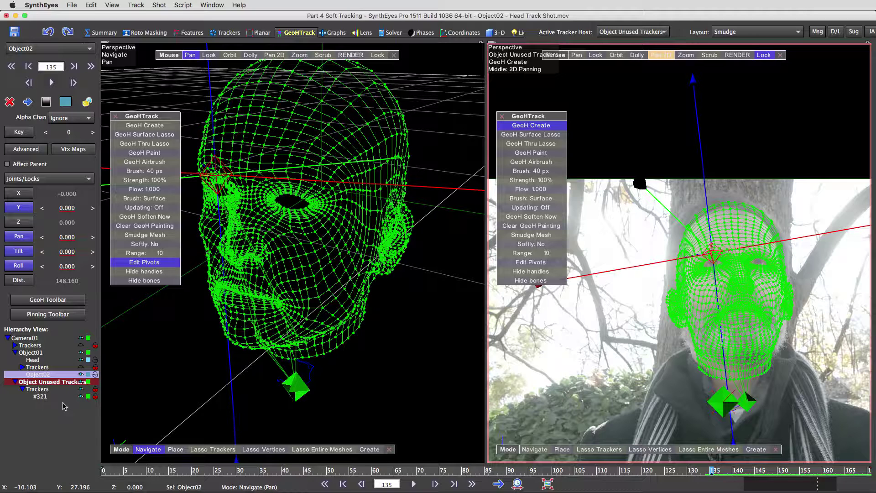
Move eyebrow tracker #321 from Object Unused Trackers onto Object02 and rename that object as Object Eyebrow Left.
left_click(41, 397)
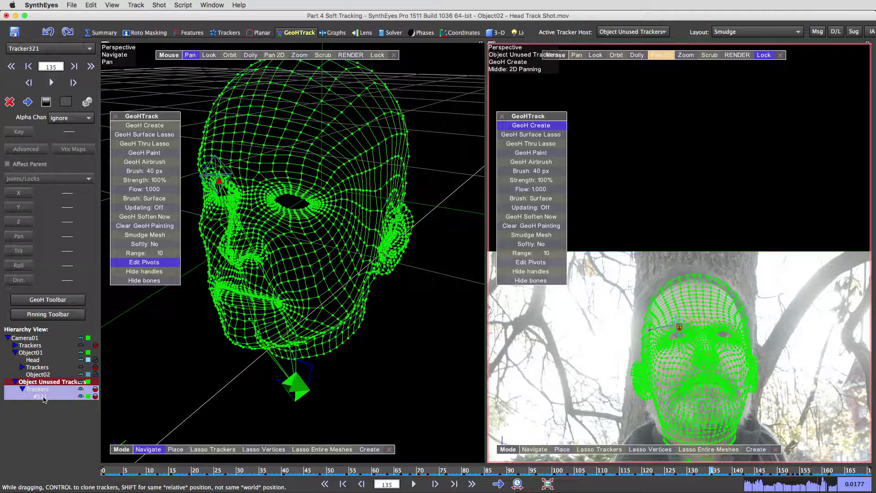
left_click_drag(43, 399, 41, 375)
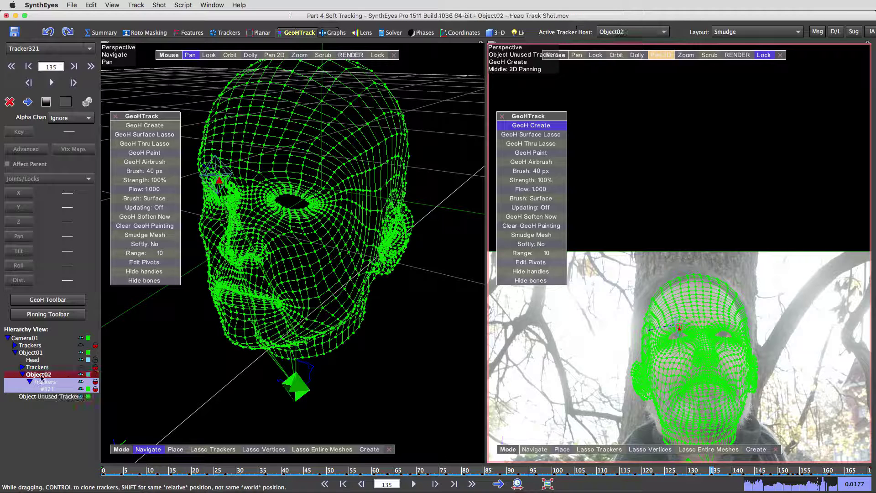
left_click(40, 375)
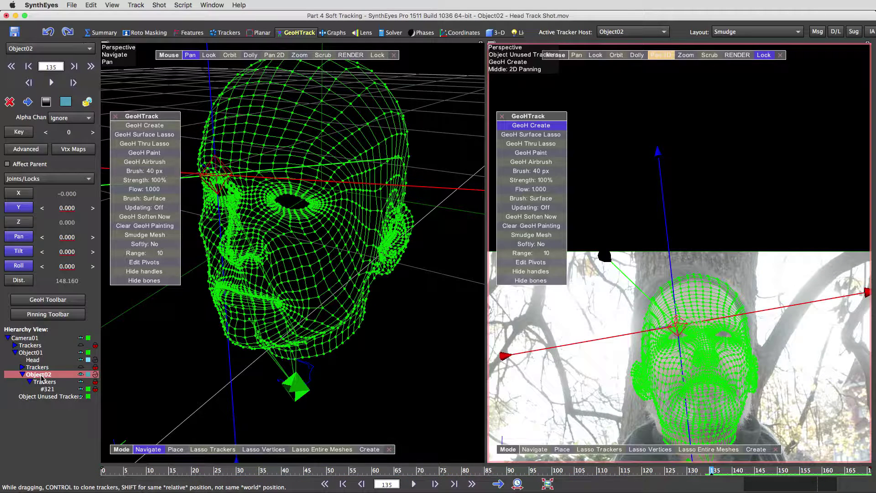
double_click(40, 374)
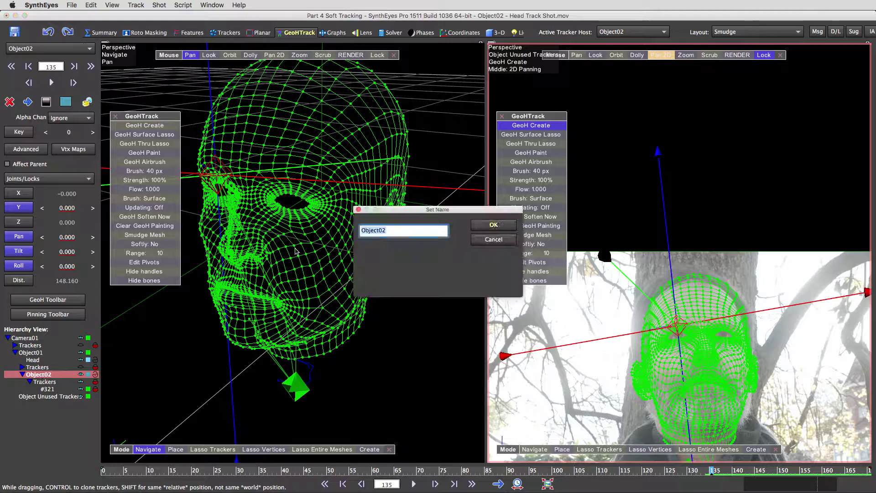
left_click(382, 231)
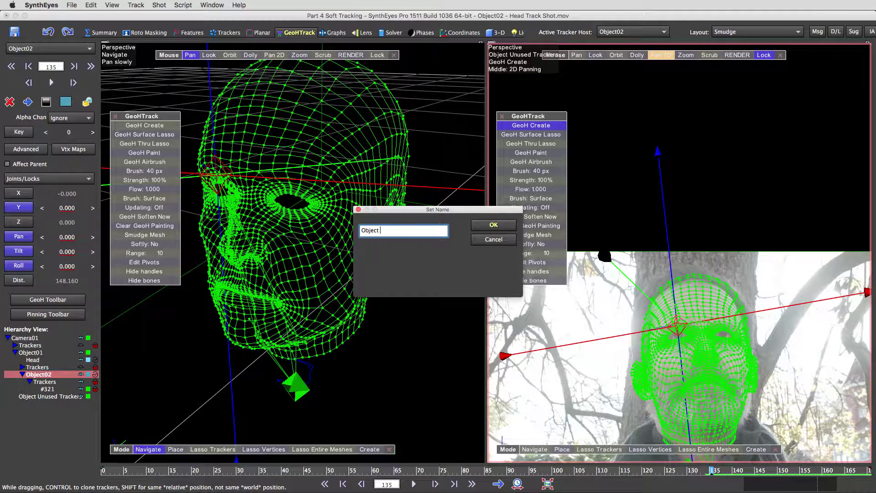
type("Eyebrow Left")
key("Return")
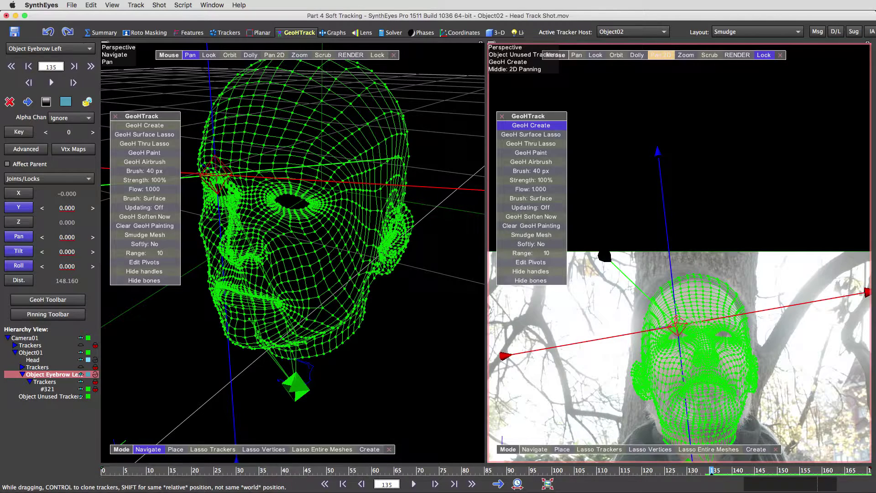
Rename tracker #321 as Tracker Eyebrow Left.
left_click(49, 389)
double_click(48, 390)
left_click_drag(382, 230, 426, 235)
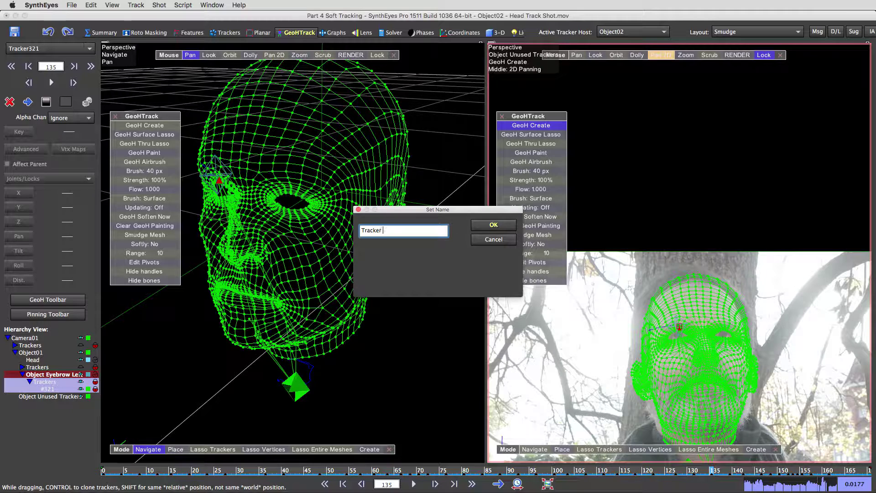
type("Eyebrow Left")
key("Return")
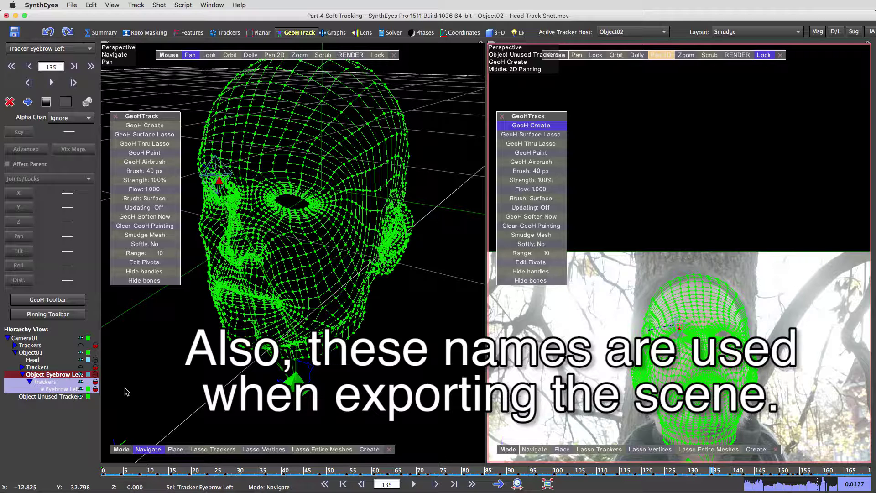
Hide Object01 in the perspective views and toggle the visibility of Object Eyebrow Left to identify its marker on the brow.
left_click(80, 352)
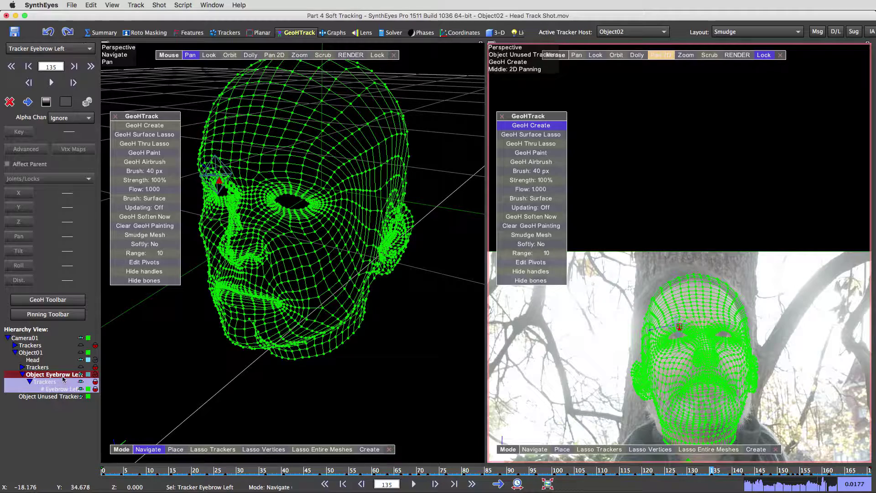
left_click(81, 355)
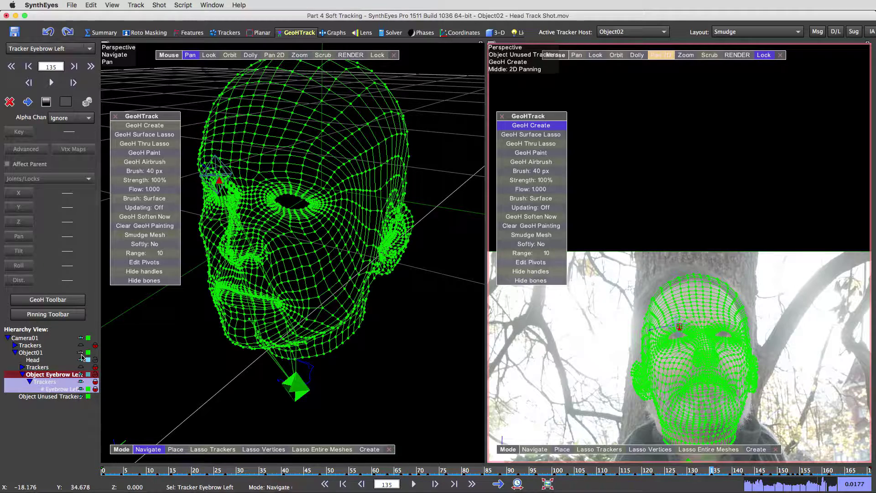
left_click_drag(332, 406, 342, 387)
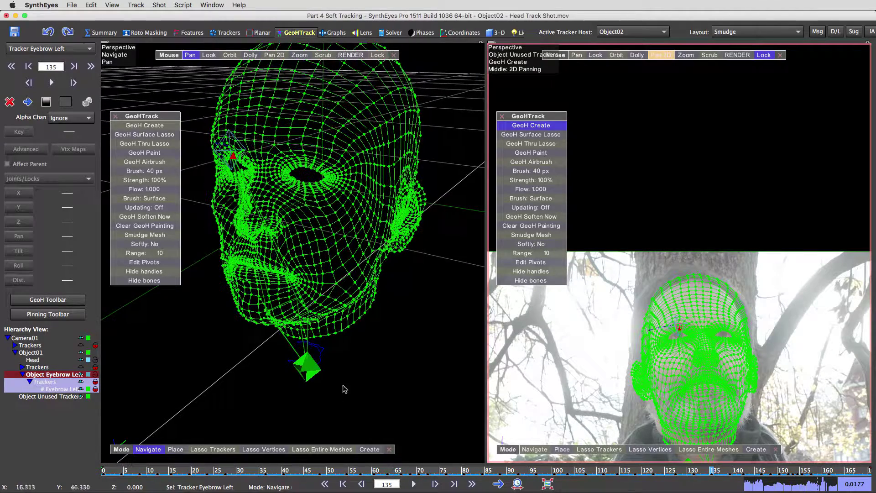
left_click_drag(232, 59, 337, 41)
left_click_drag(180, 58, 172, 58)
left_click(189, 55)
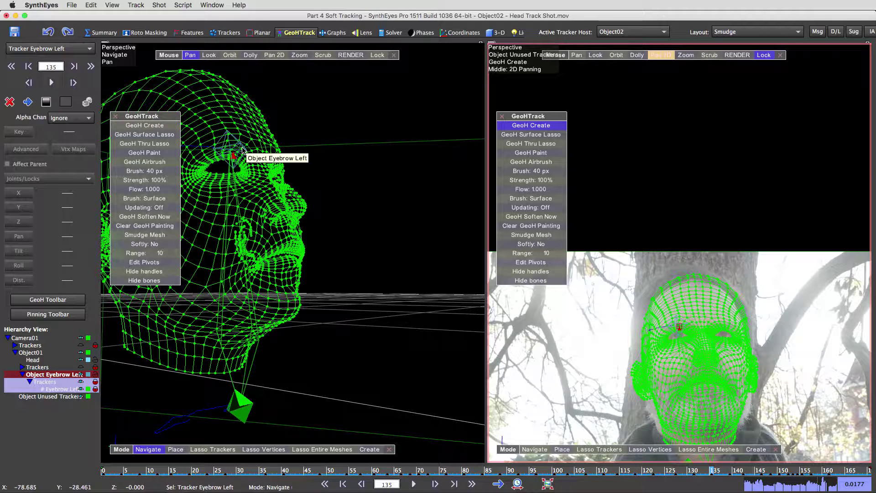
left_click(80, 353)
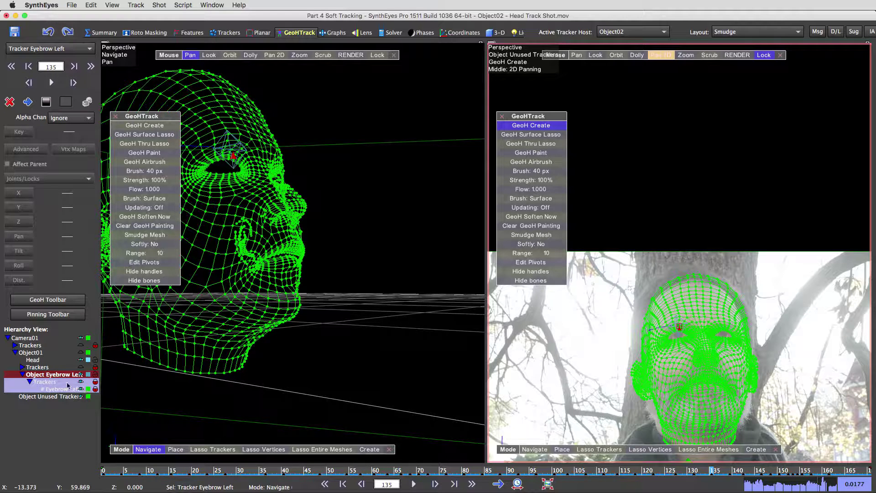
left_click(81, 375)
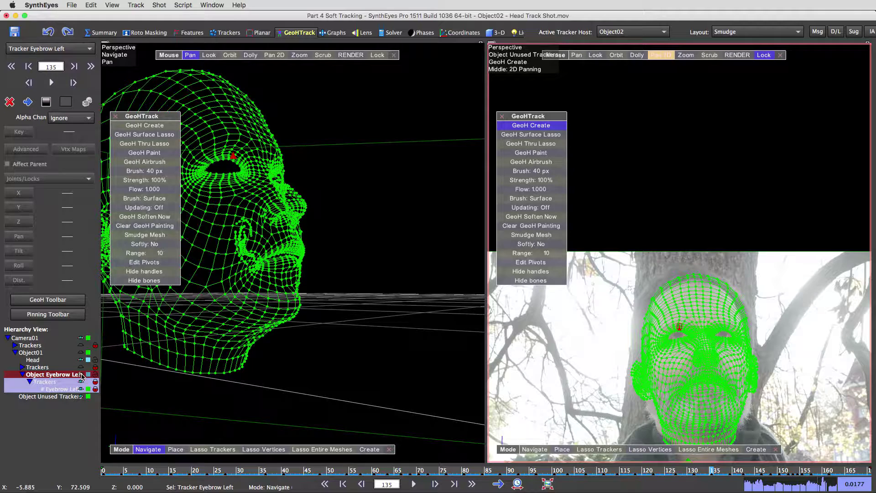
left_click(81, 375)
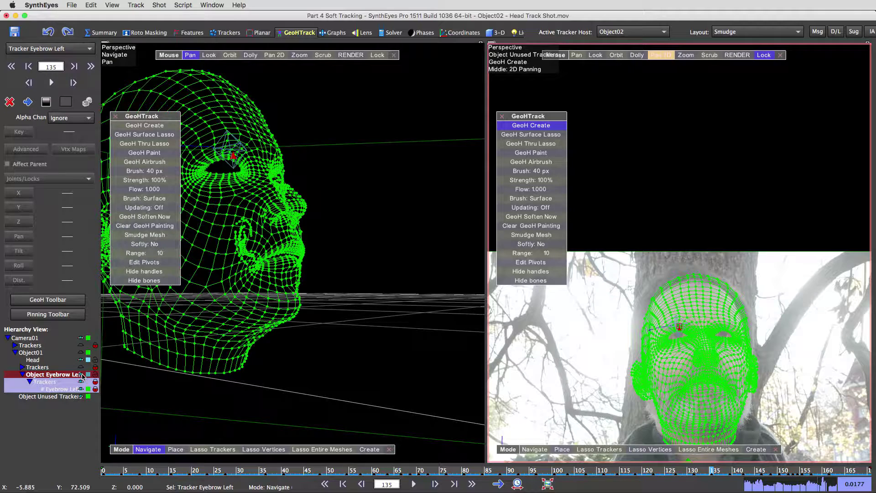
Change the display colour of Object Eyebrow Left to the saved magenta swatch and clear the selection.
left_click(237, 144)
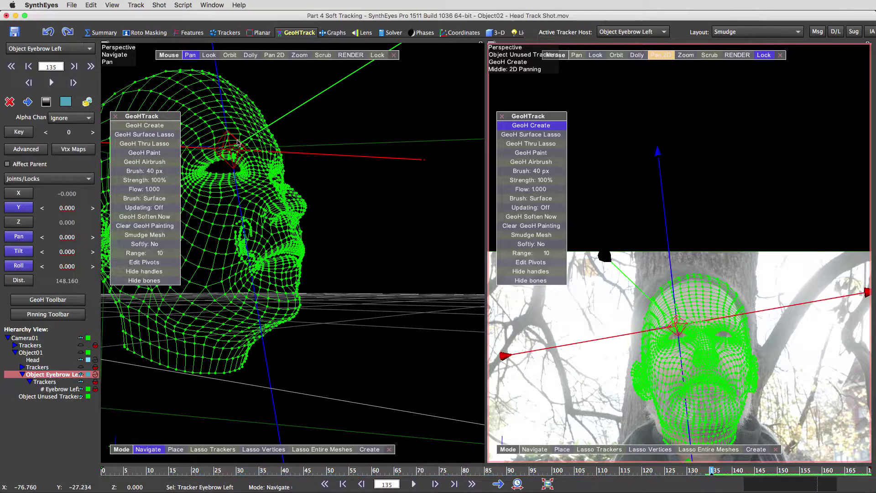
left_click(89, 375)
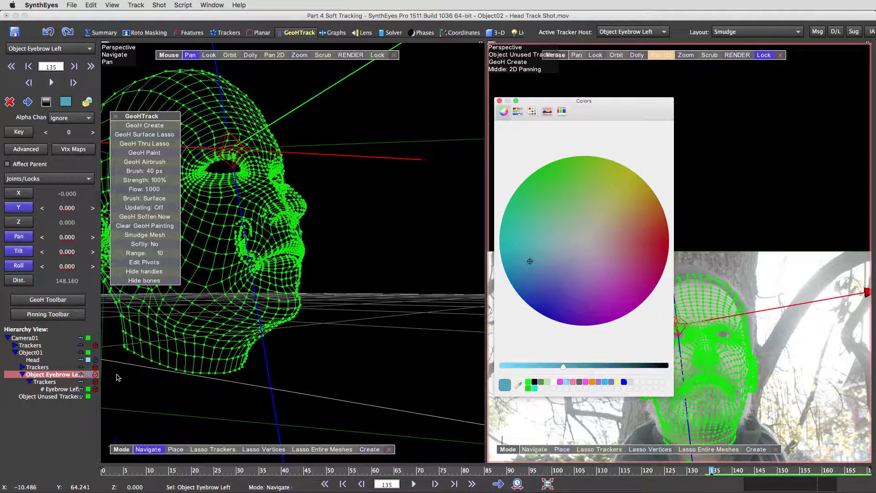
left_click(560, 382)
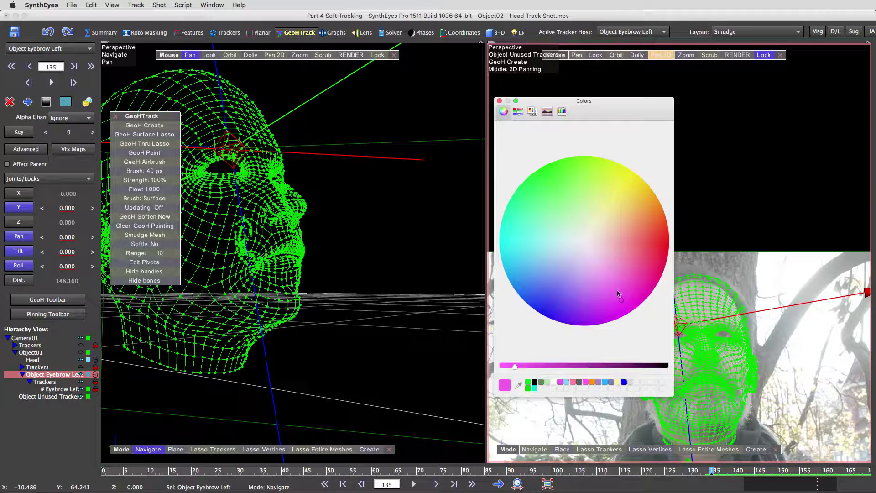
left_click(500, 101)
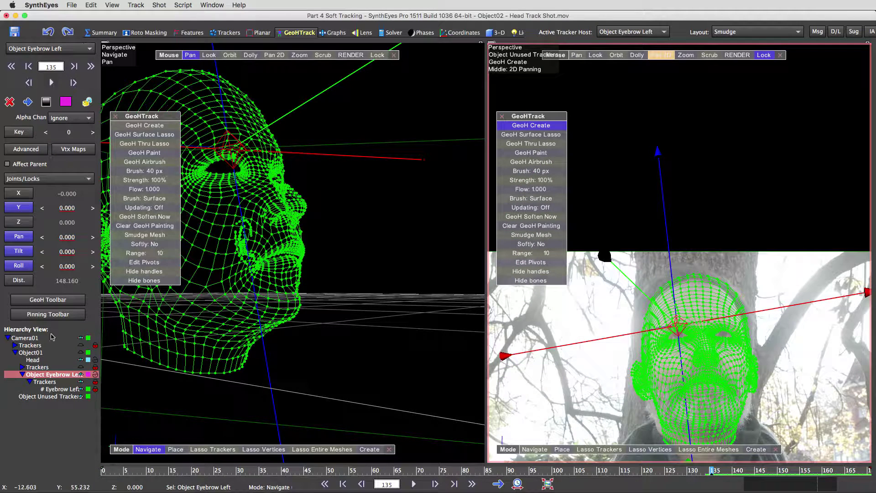
left_click(58, 430)
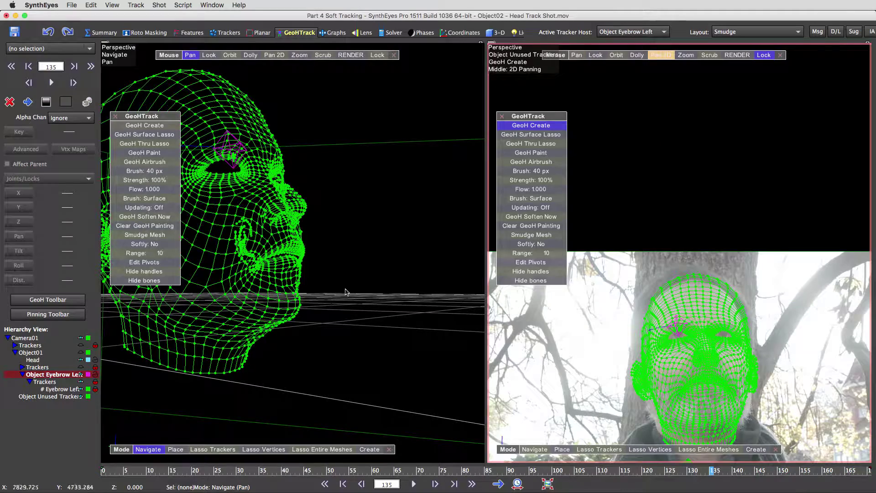
Review the motion of Object Eyebrow Left between frames 135 and 170 and close the GeoHTrack toolbar in the Navigate perspective view.
left_click_drag(230, 56, 244, 128)
left_click(245, 128)
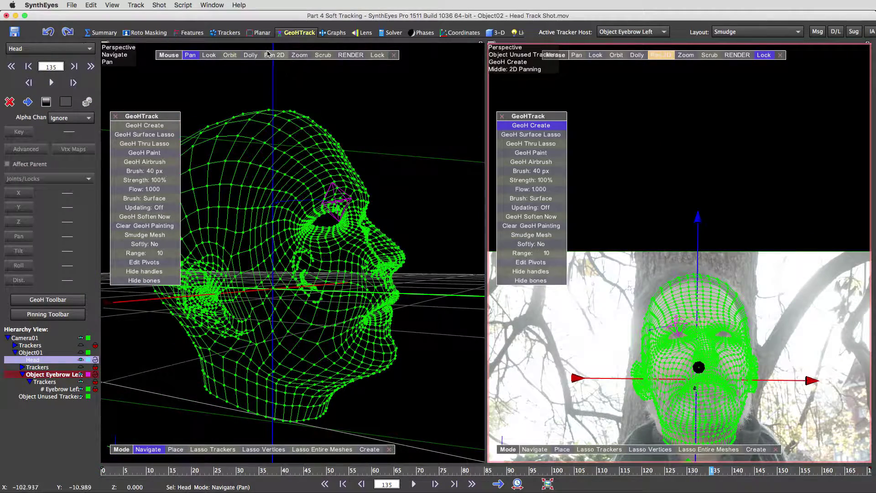
left_click_drag(231, 55, 155, 119)
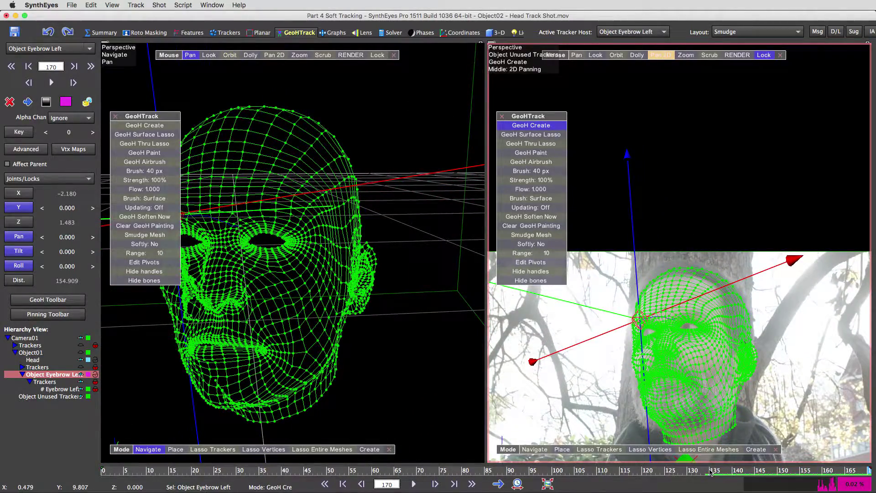
left_click_drag(710, 472, 865, 474)
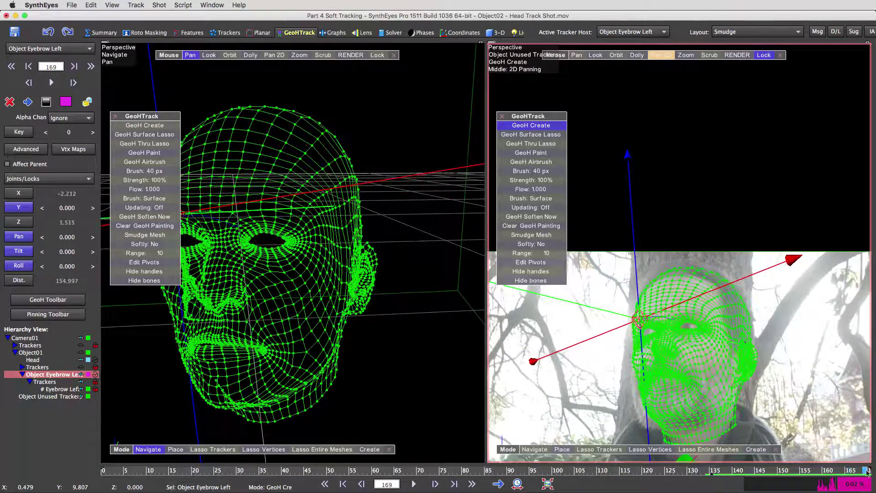
left_click(116, 116)
left_click_drag(735, 472, 764, 477)
left_click_drag(768, 478, 715, 486)
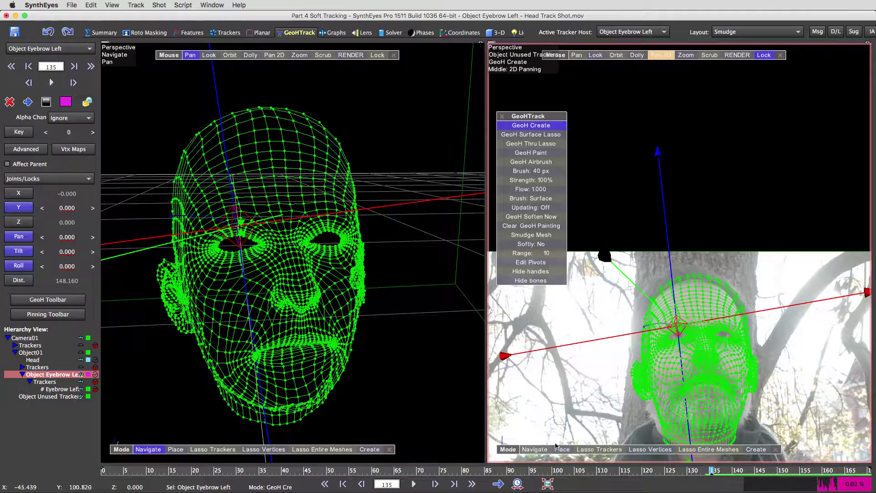
Switch GeoH tracking to run backwards and unlock the X and Z axes of Object Eyebrow Left at frame 134.
key("s")
key("Right")
left_click(28, 102)
key("Left")
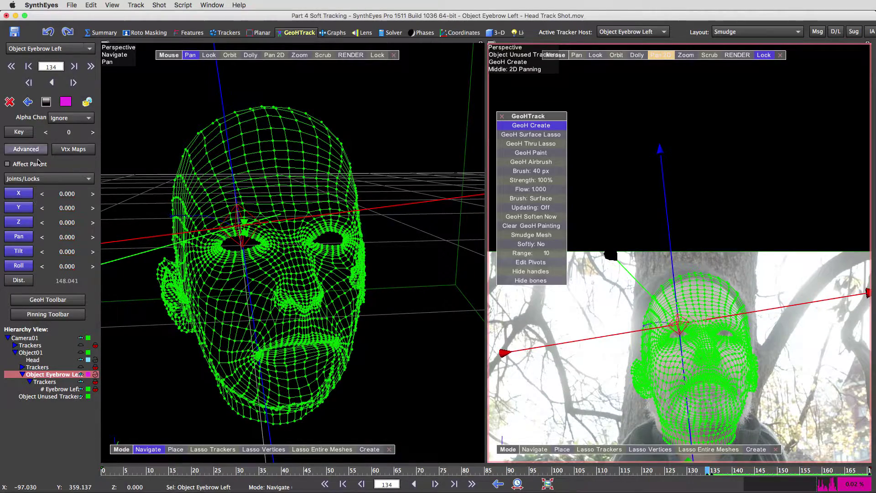
left_click(25, 195)
left_click(26, 222)
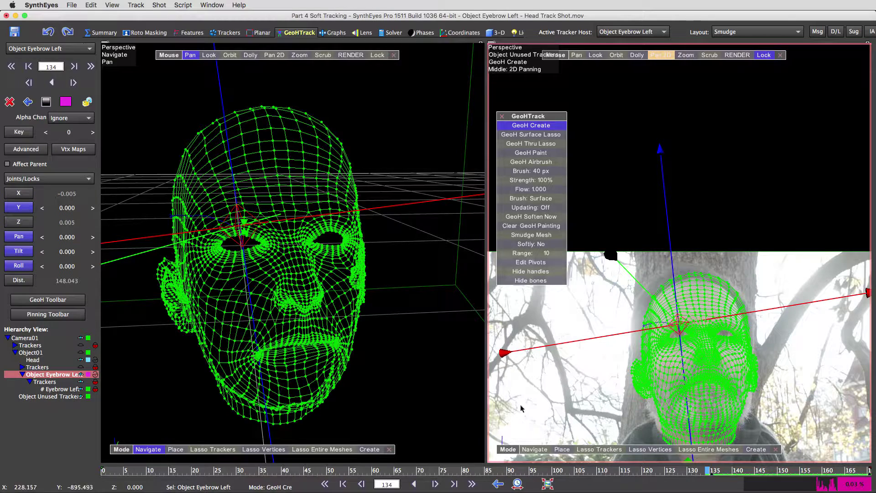
Track Object Eyebrow Left backwards from frame 135 to frame 0, and switch the tracking direction back to forwards.
key("Right")
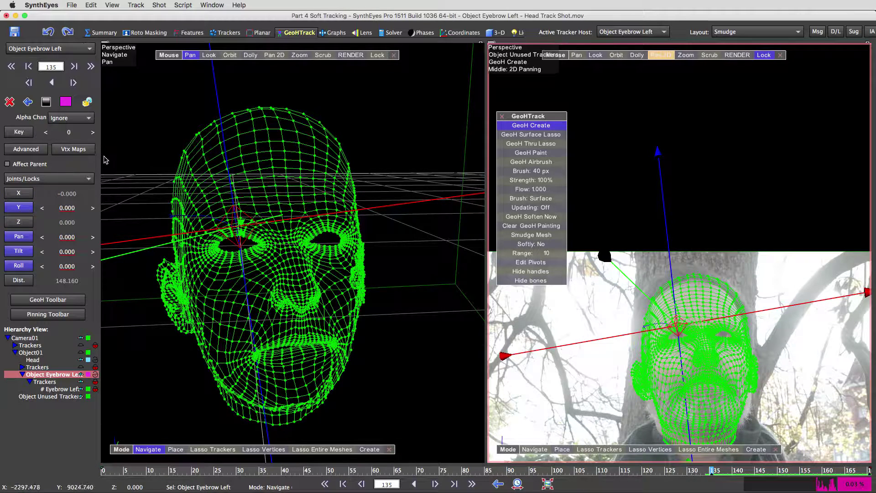
left_click(413, 484)
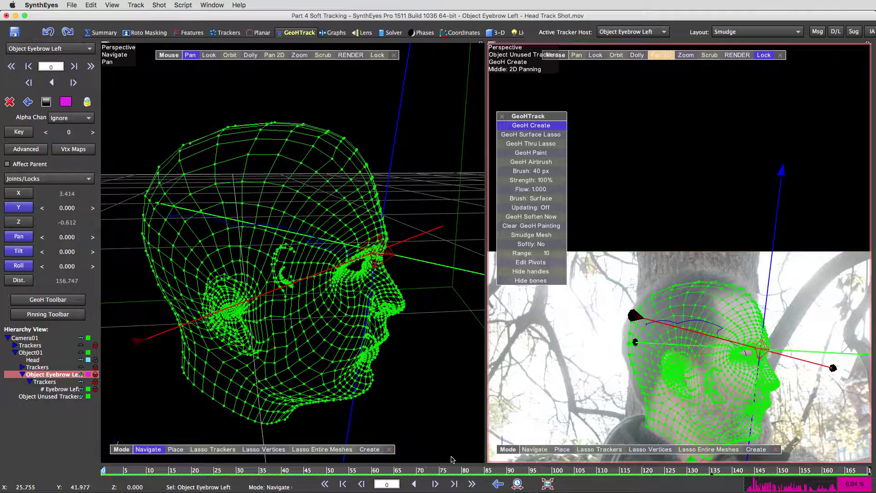
left_click(28, 101)
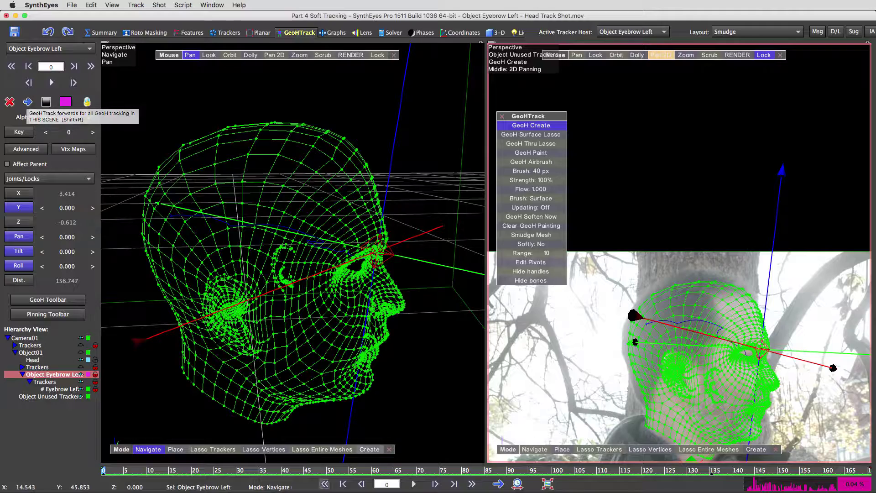
left_click(28, 101)
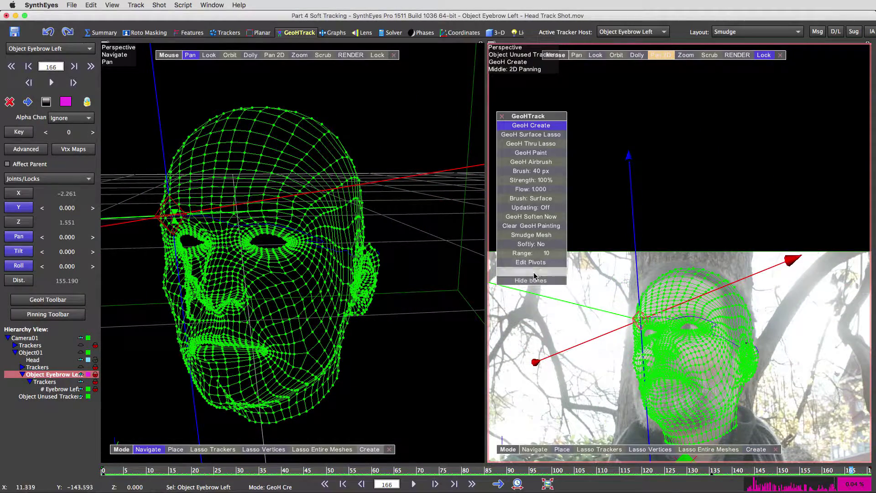
Hide the GeoH handles and examine the eyebrow object's motion against the footage in close-up between frames 37 and 151.
left_click(531, 271)
scroll(699, 288, "up", 6)
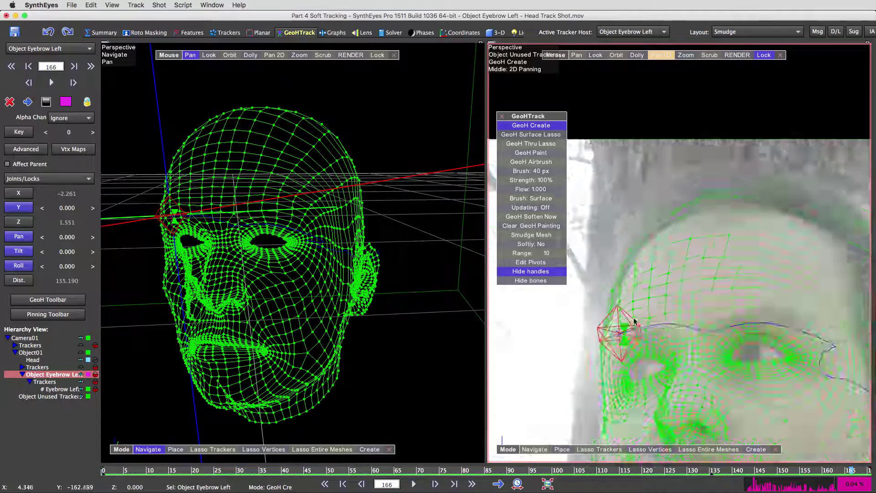
left_click_drag(118, 468, 269, 470)
middle_click_drag(667, 350, 603, 163)
middle_click_drag(793, 390, 669, 348)
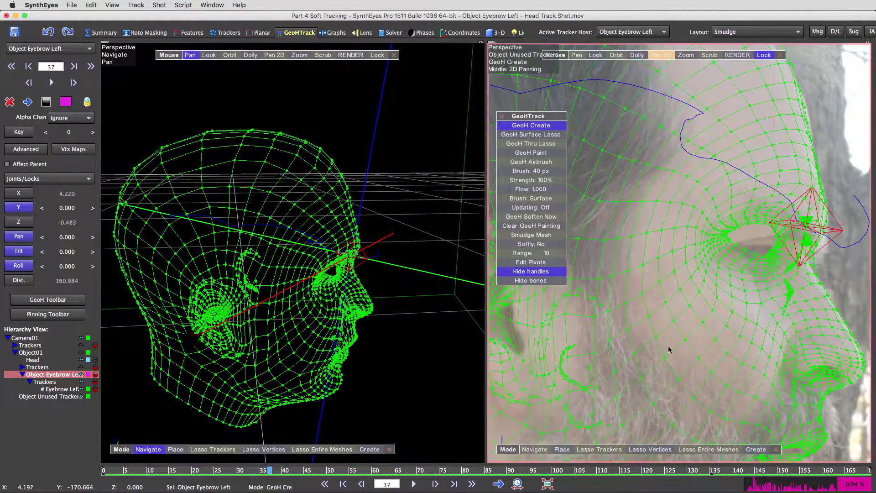
scroll(823, 326, "down", 3)
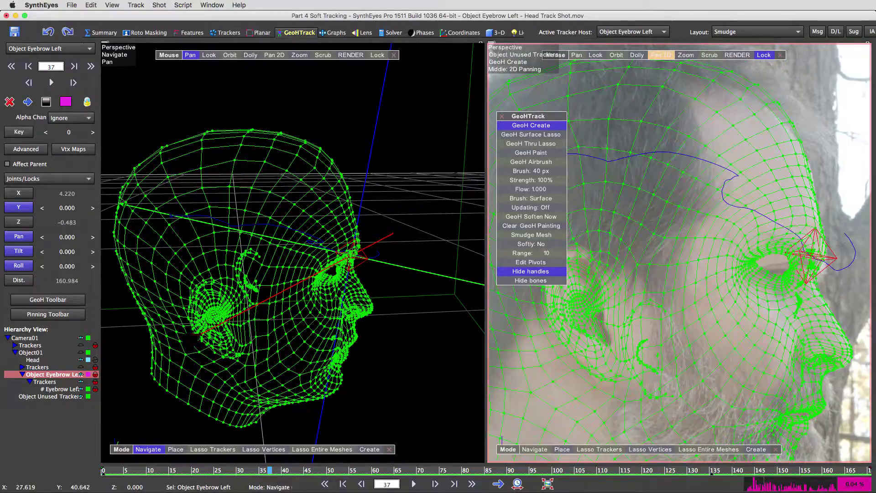
key("space")
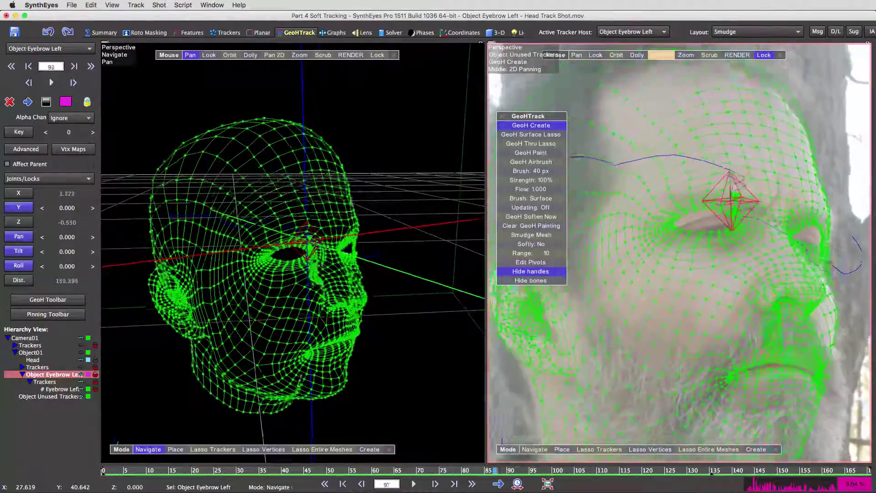
left_click_drag(705, 470, 783, 470)
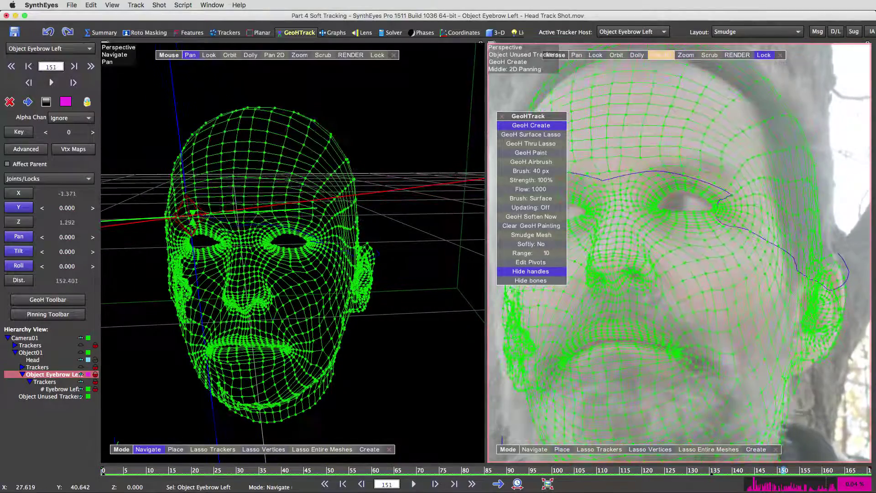
Close the GeoHTrack toolbar in the footage perspective view and use Pan 2D to frame the face in close-up.
left_click(502, 116)
key("space")
key("space")
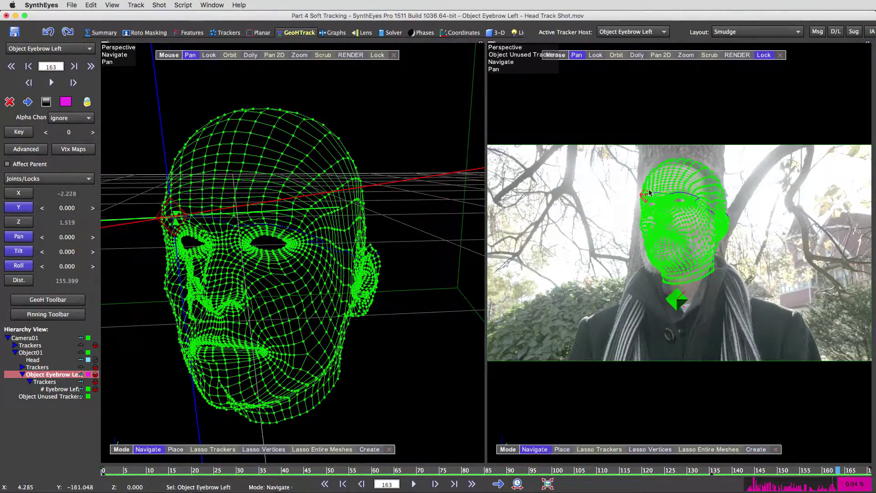
left_click_drag(695, 59, 744, 58)
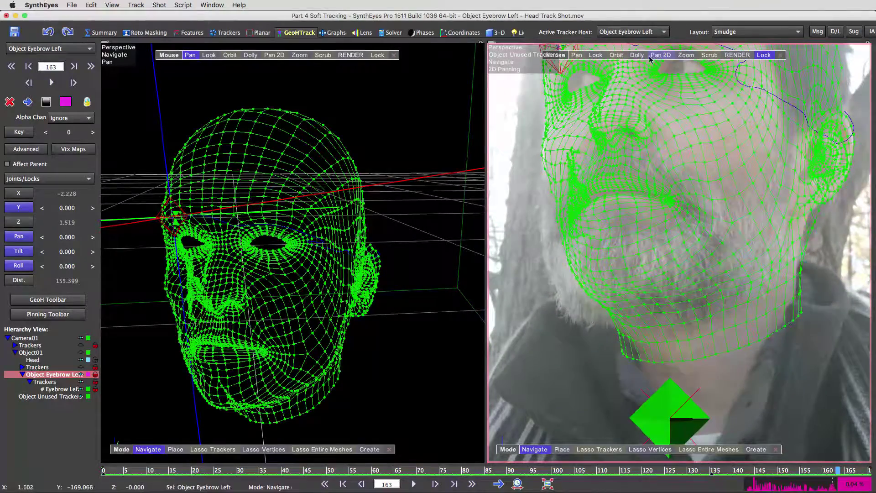
left_click_drag(655, 57, 732, 228)
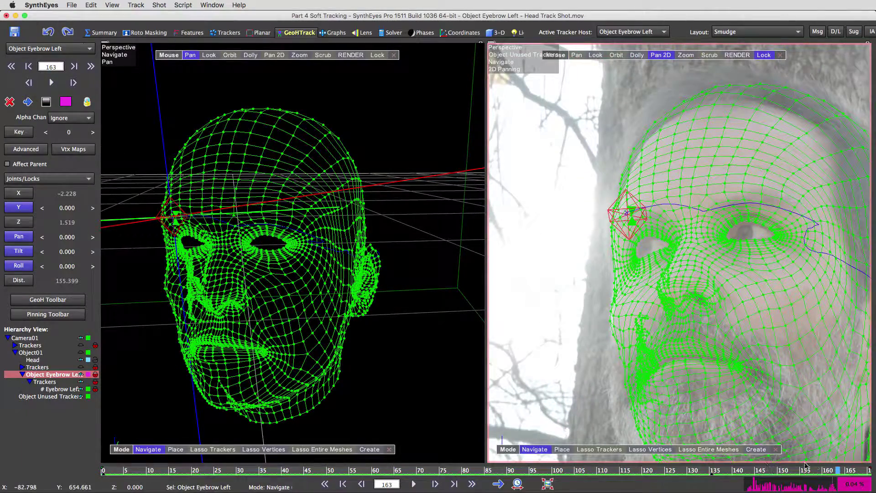
Examine how well Object Eyebrow Left follows the brow by scrubbing repeatedly between frames 139 and 170.
left_click_drag(806, 468, 770, 473)
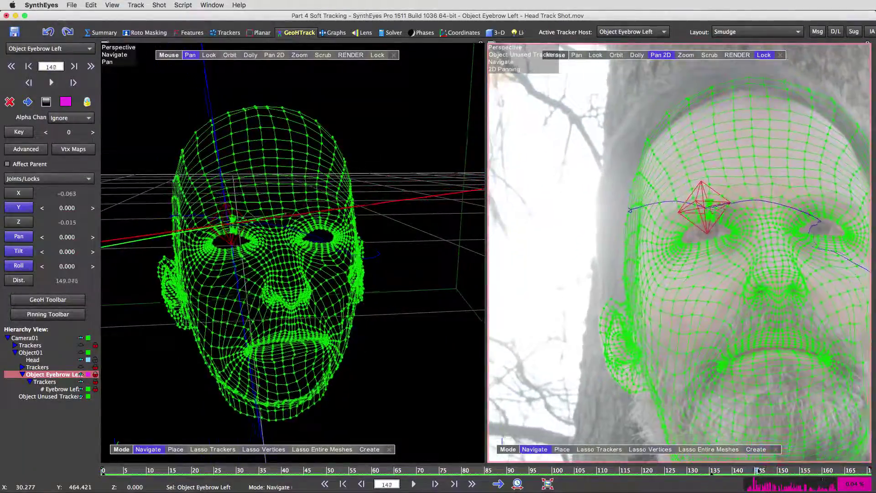
left_click_drag(774, 472, 752, 477)
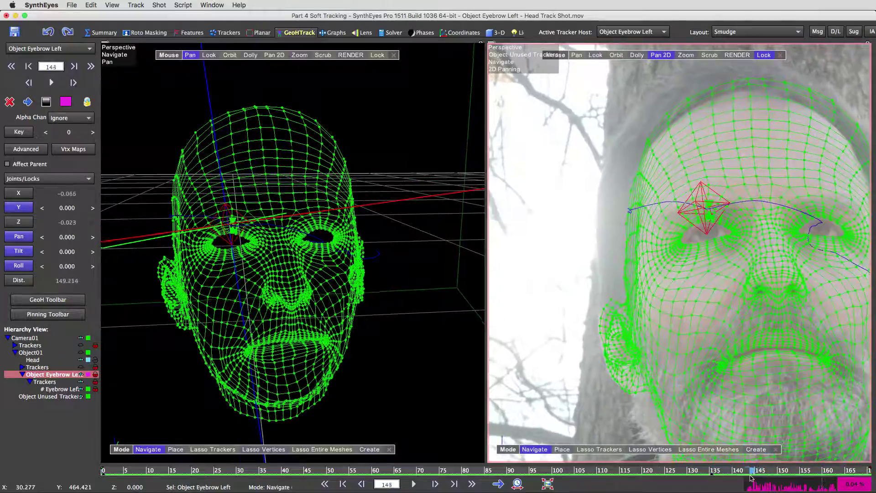
left_click_drag(843, 480, 816, 477)
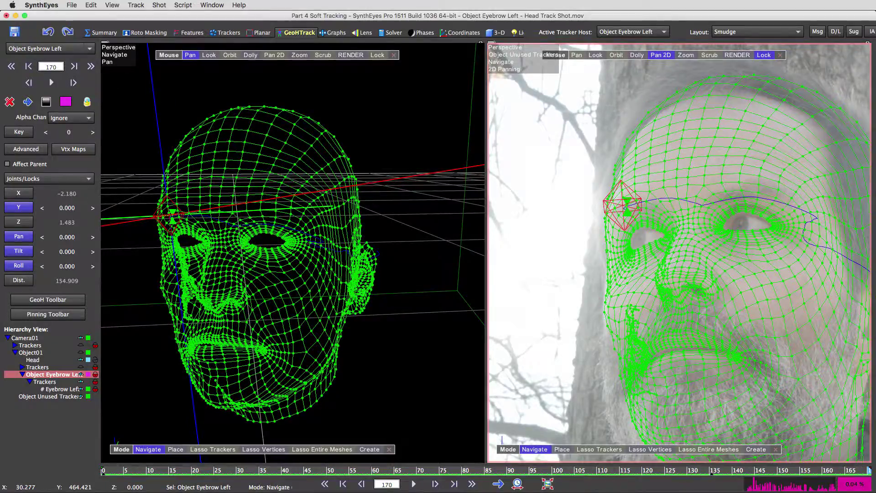
left_click_drag(867, 477, 785, 485)
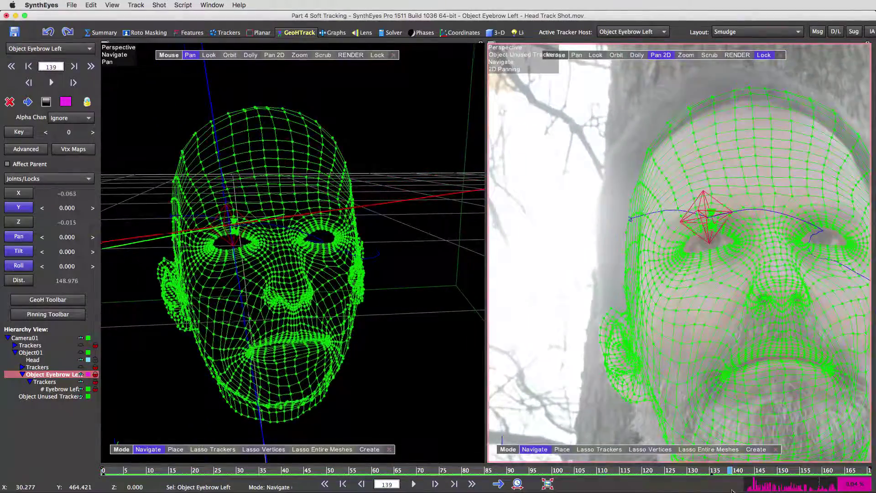
left_click_drag(814, 488, 863, 478)
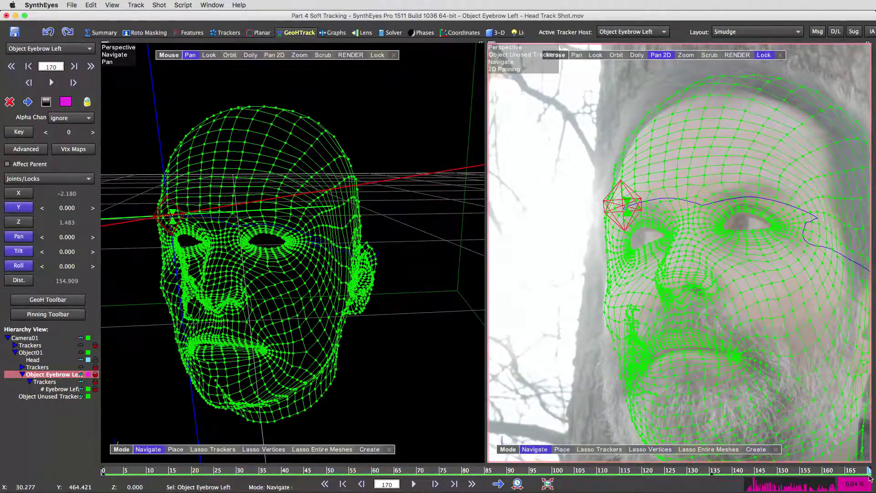